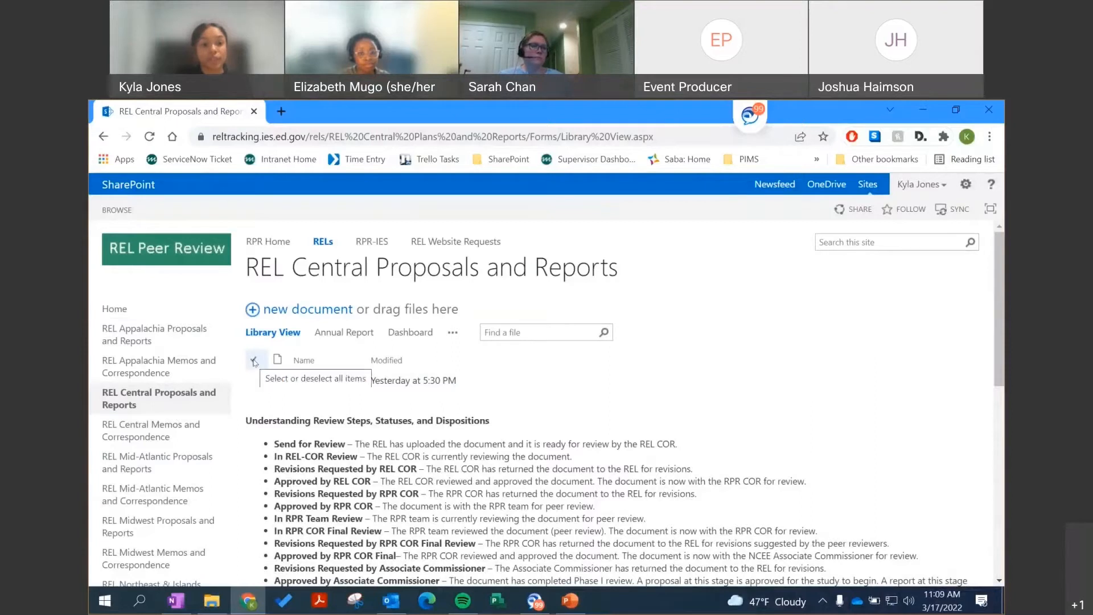
Create a new folder named CE 5.1.3 in the REL Central Proposals and Reports library.
click(254, 362)
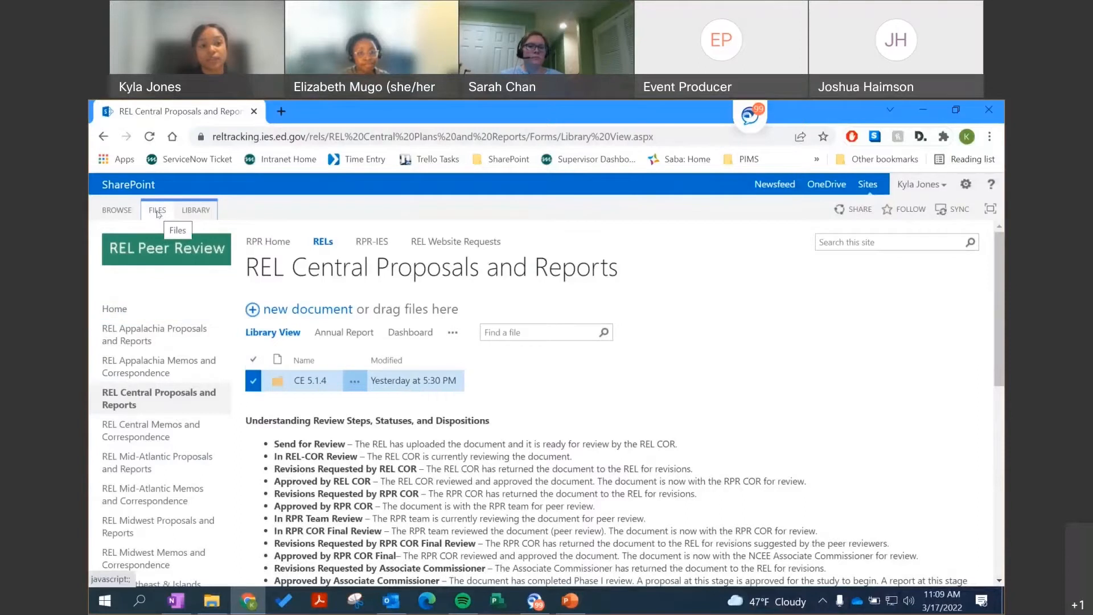
click(157, 210)
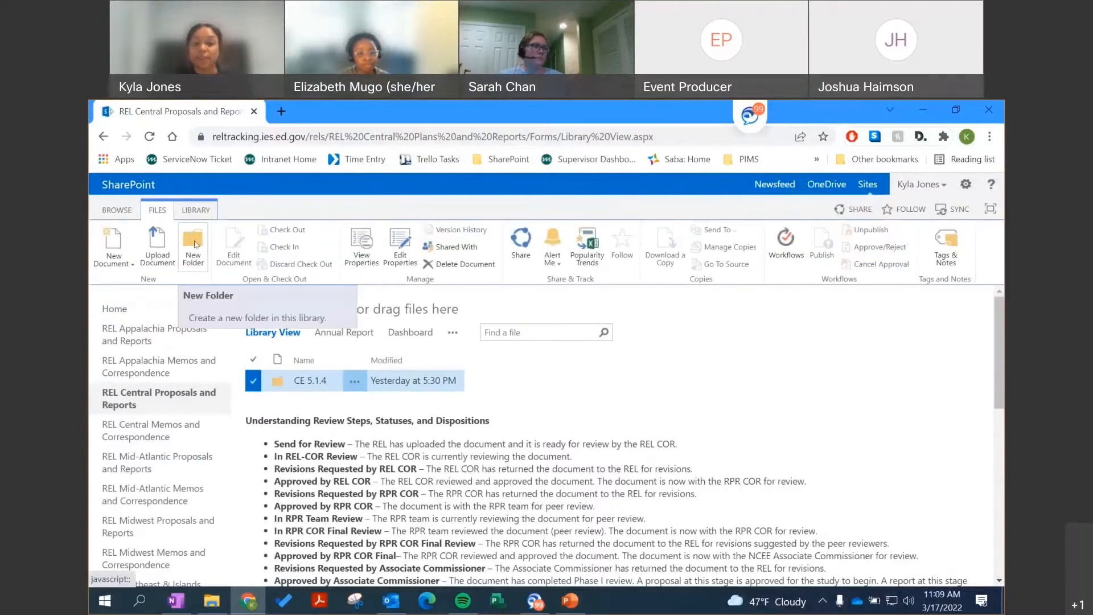
click(195, 244)
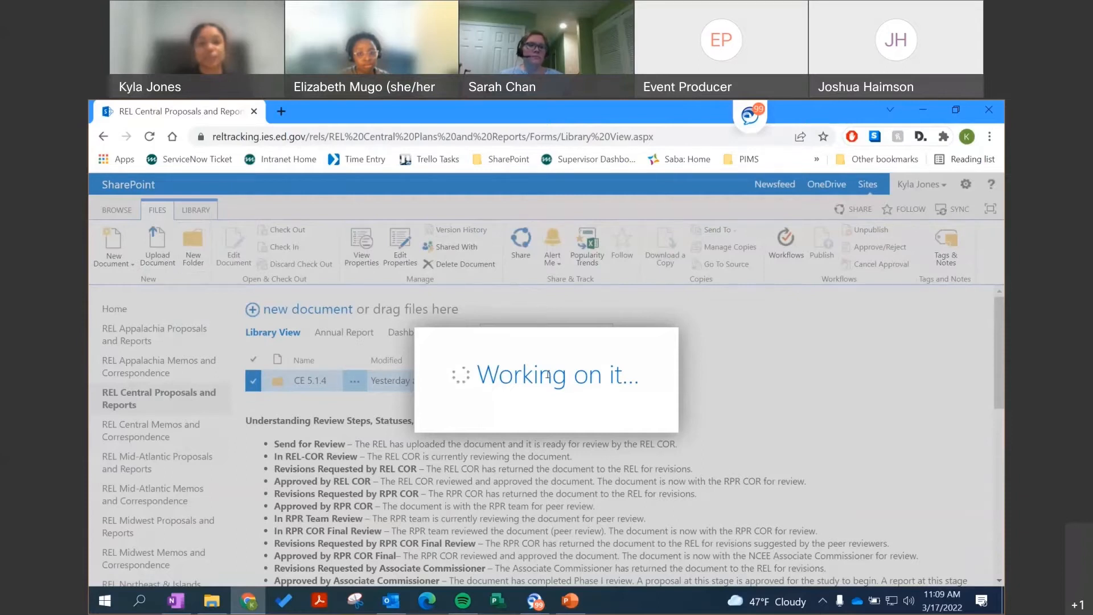
text(CE)
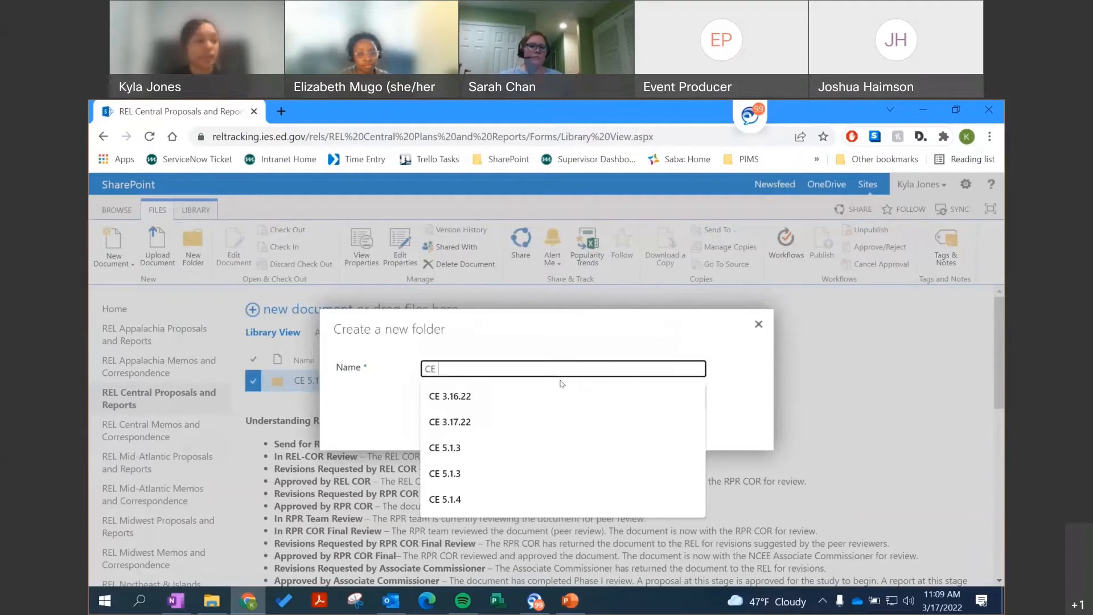
text( 5.1.3)
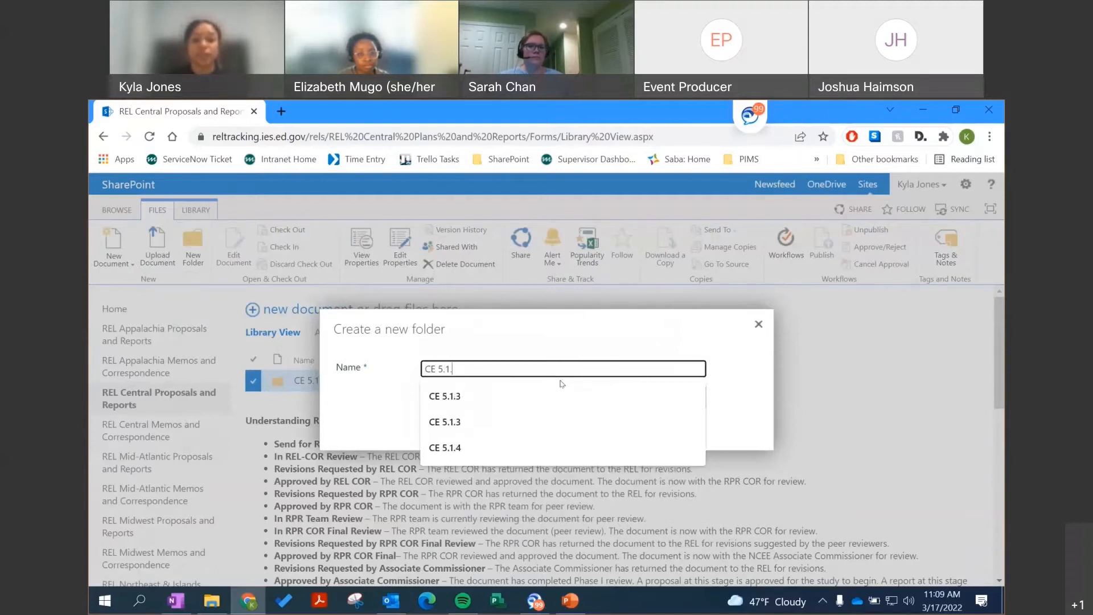
click(746, 378)
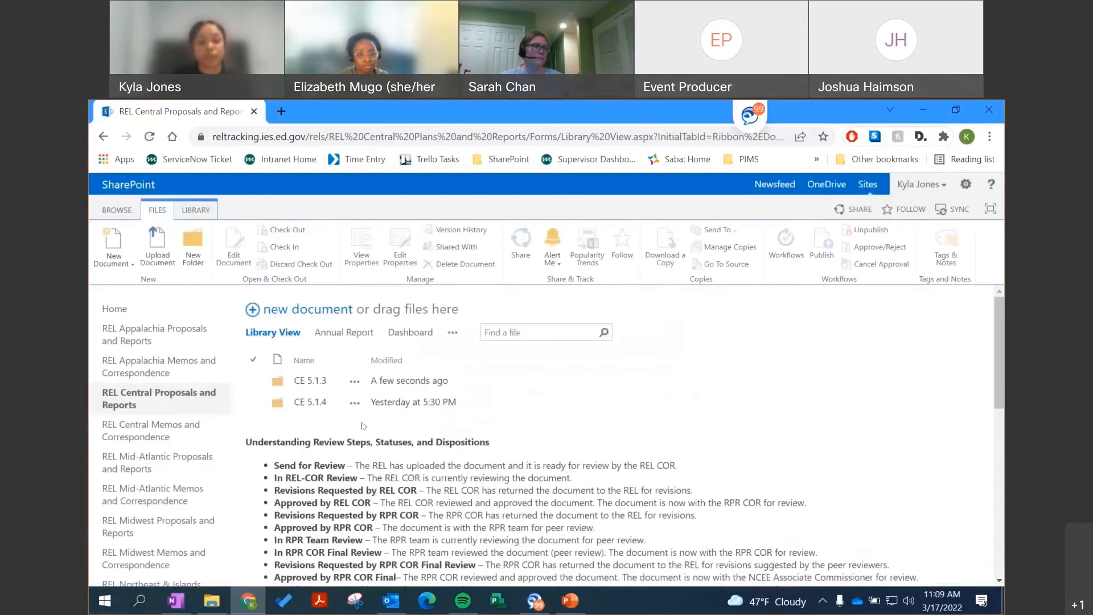
Upload CE 5.1.3 RPR Webinar Training Proposal.docx from the RPR Webinar folder into the CE 5.1.3 library folder.
click(321, 389)
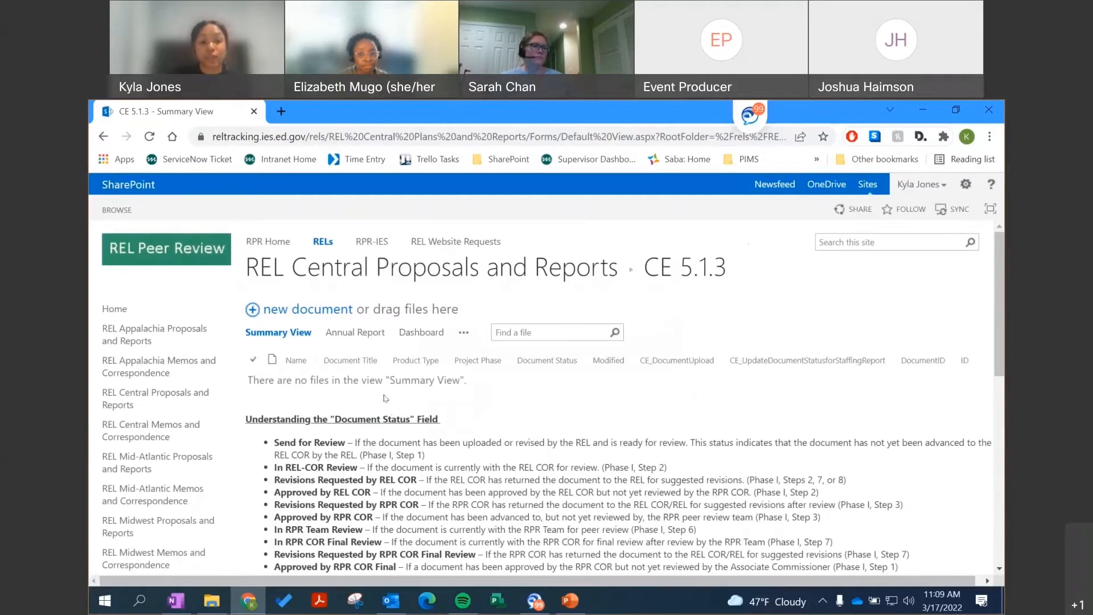
click(318, 311)
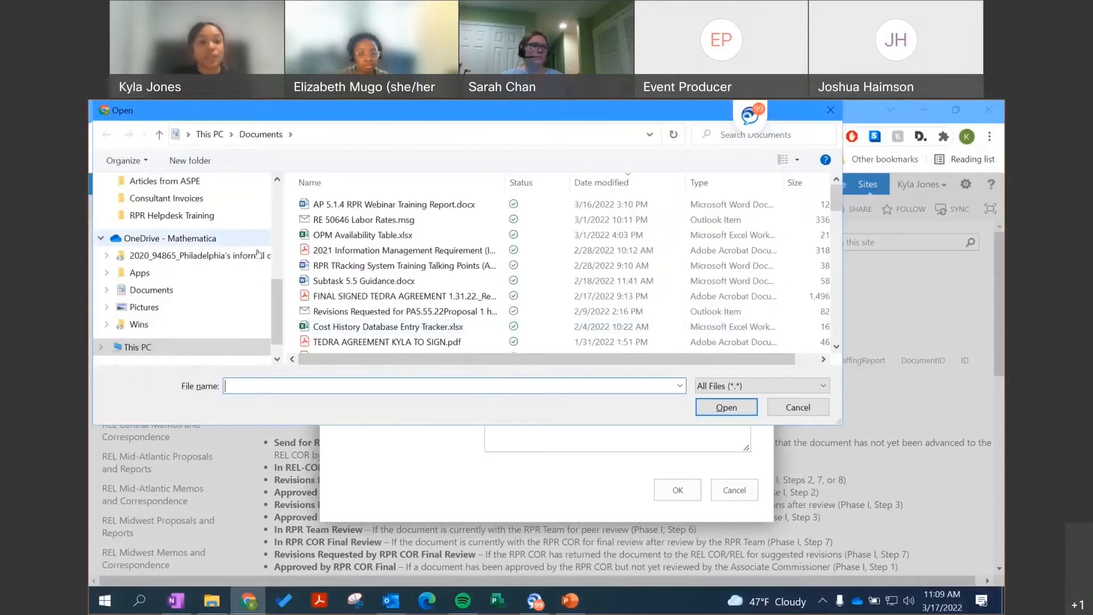
scroll(189, 242, up, 6)
click(170, 233)
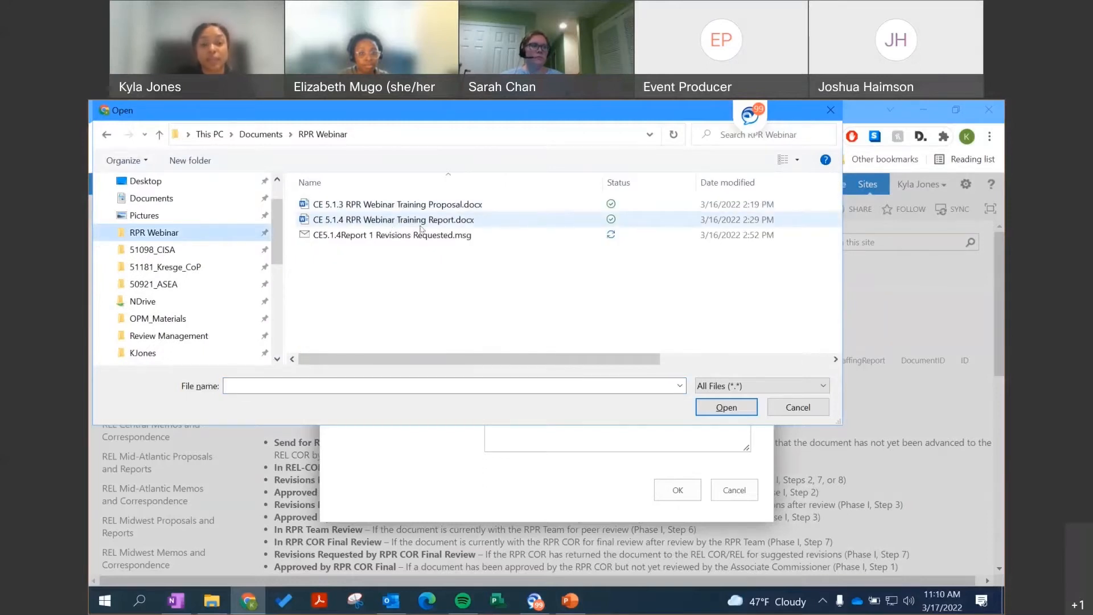
click(421, 204)
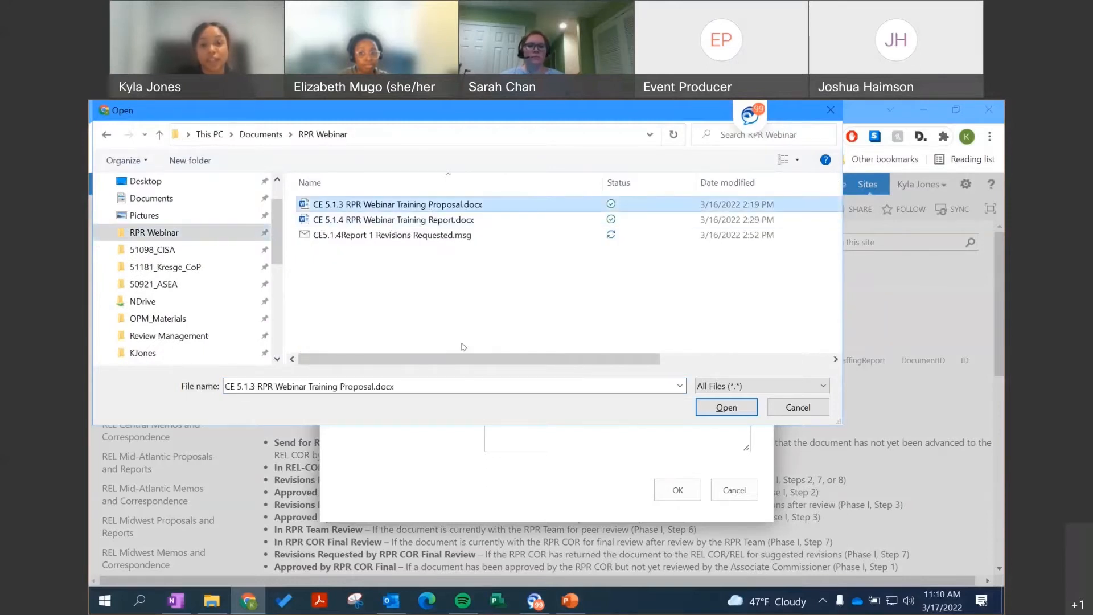
click(725, 408)
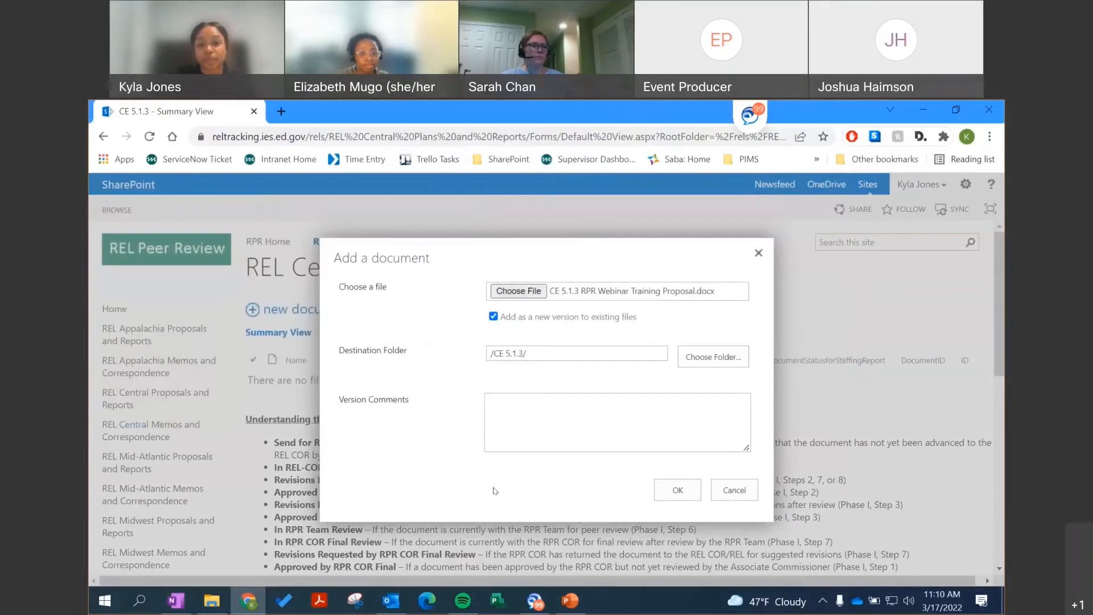
click(676, 490)
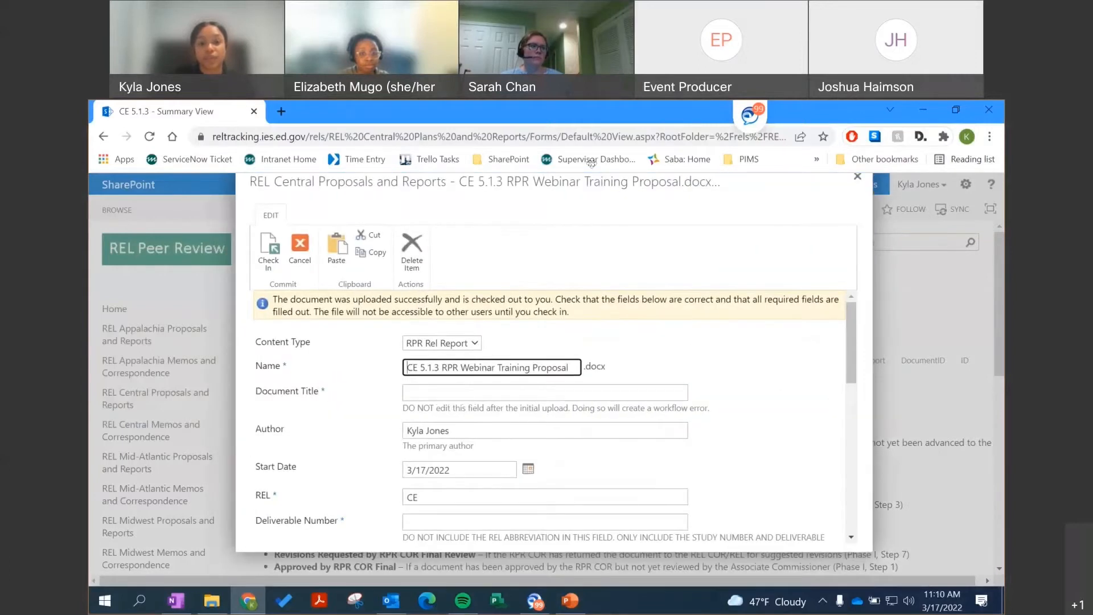
Copy the file name CE 5.1.3 RPR Webinar Training Proposal into the Document Title field.
scroll(466, 381, down, 3)
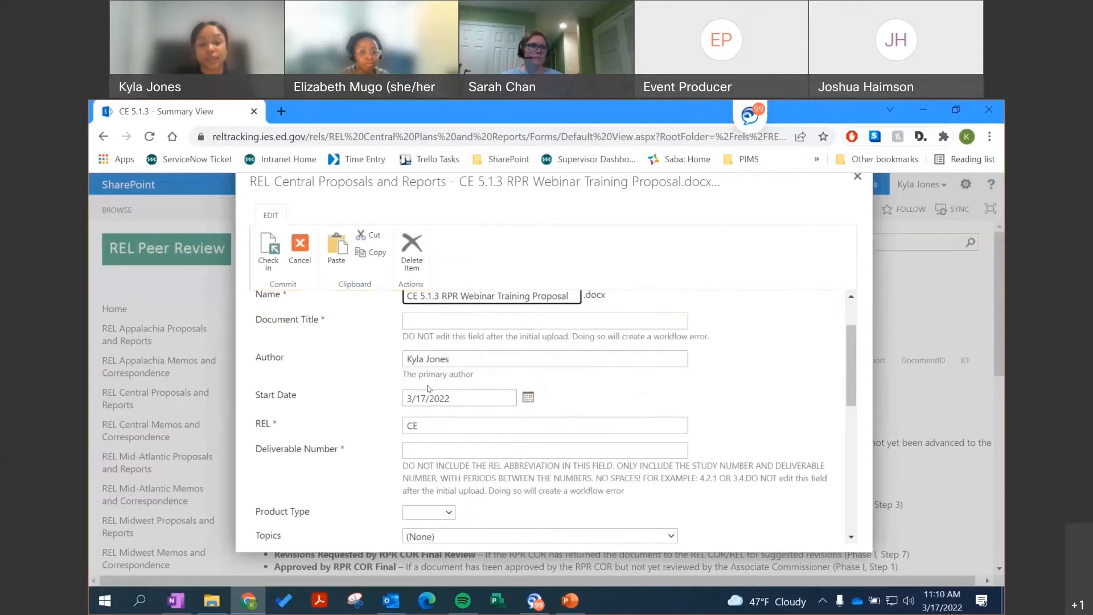
scroll(429, 388, up, 3)
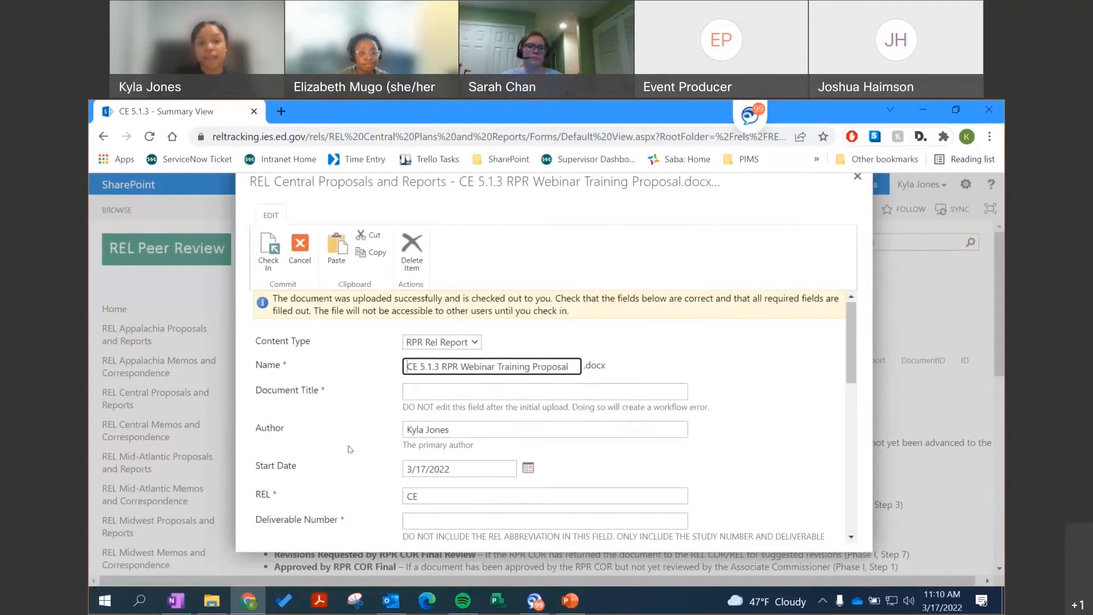
scroll(431, 427, down, 1)
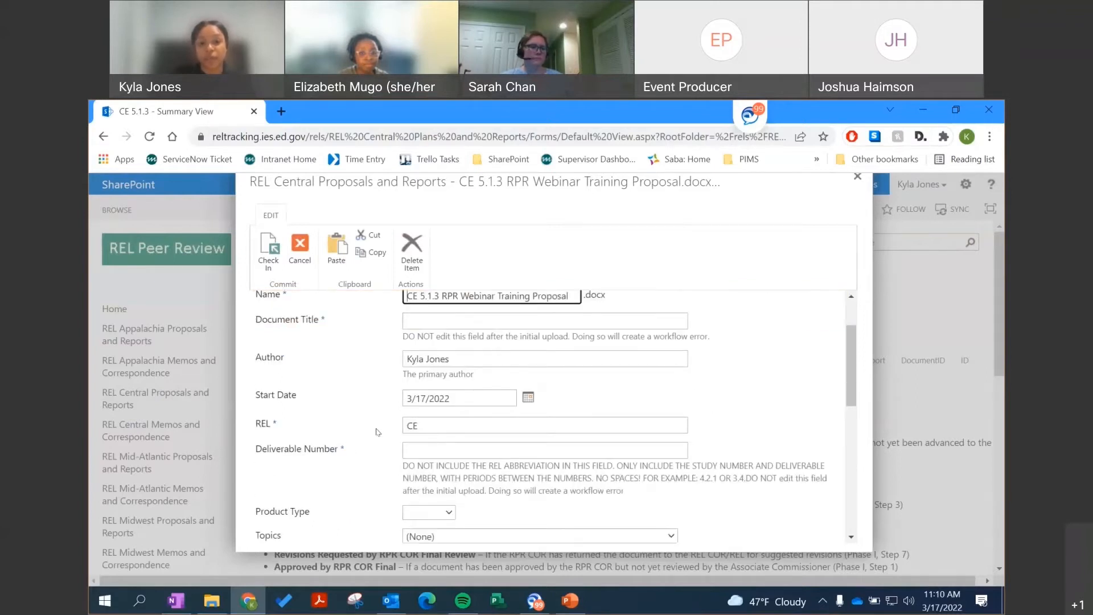
scroll(432, 428, up, 1)
drag(574, 367, 383, 370)
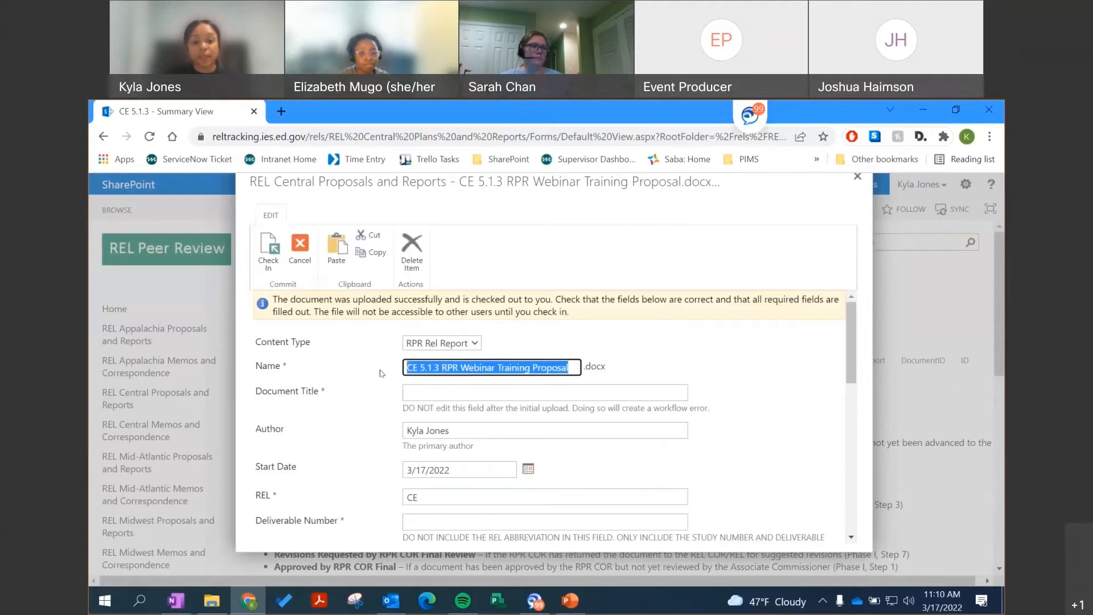
key(ctrl+c)
click(441, 390)
key(ctrl+v)
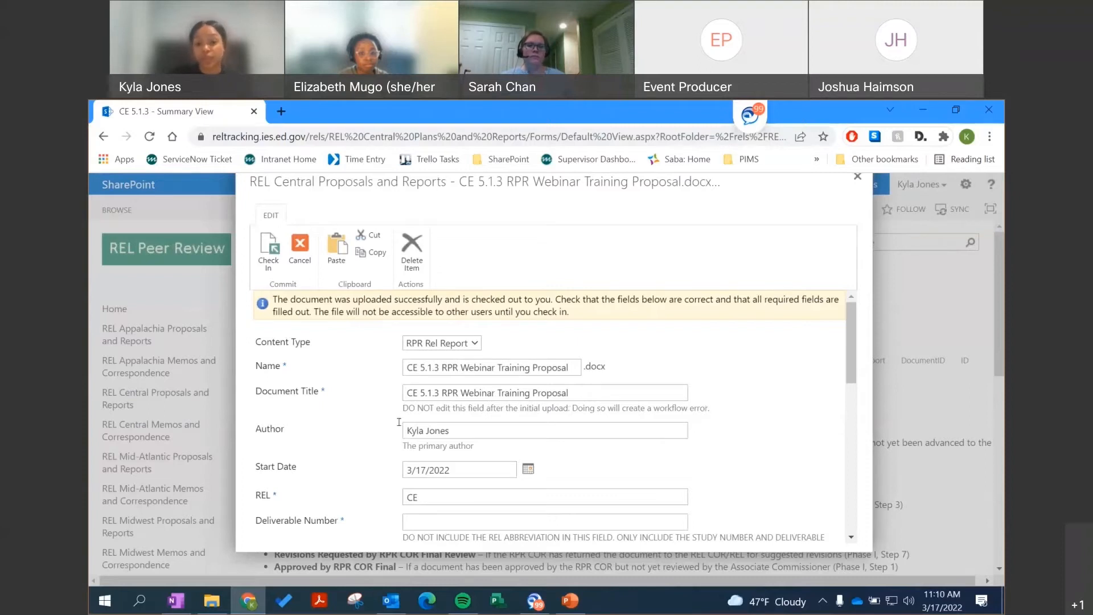
Enter 5.1.3 as the document's deliverable number.
scroll(350, 444, down, 1)
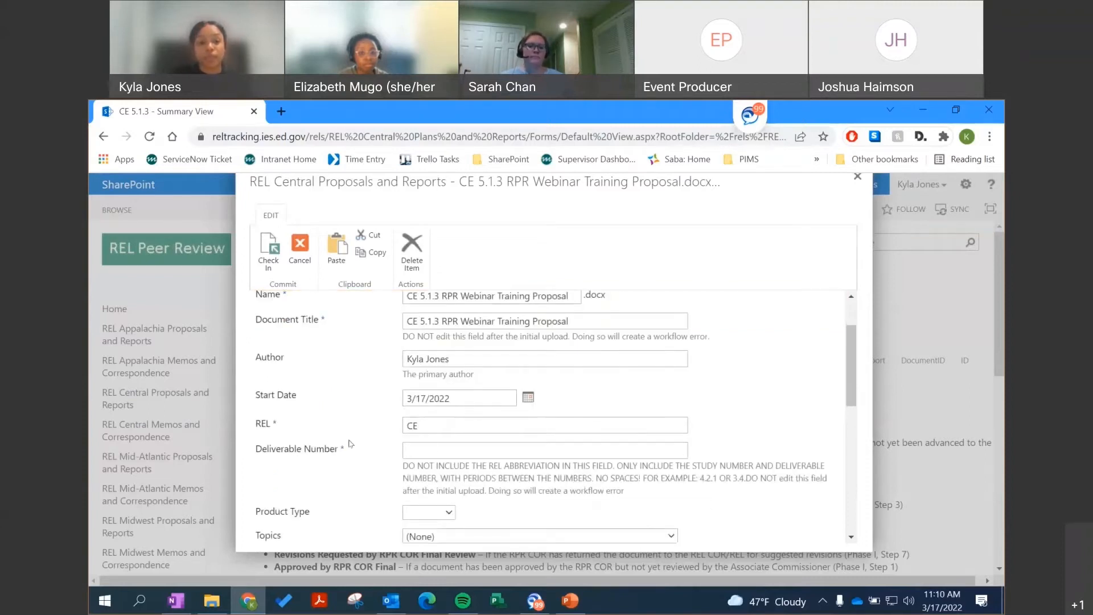
click(432, 449)
click(397, 450)
click(403, 451)
text(5.1.)
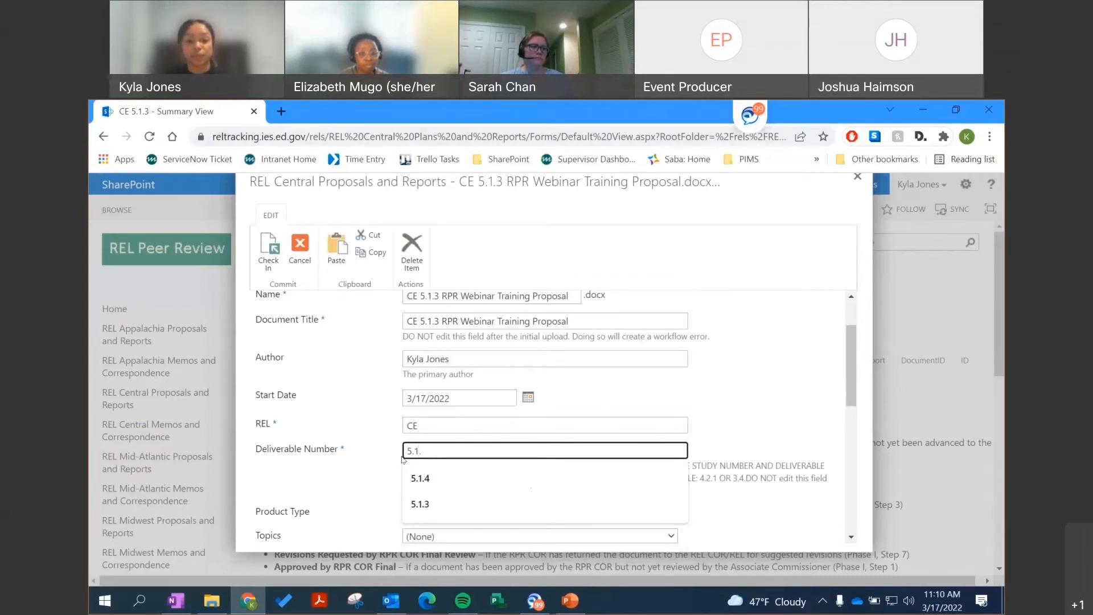
click(420, 503)
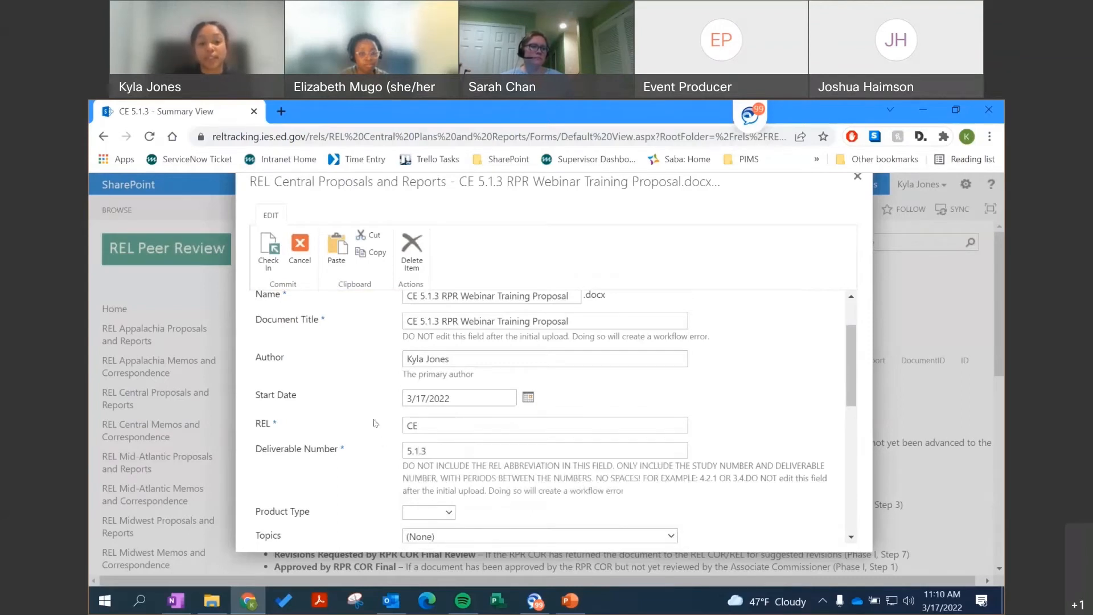
Set the document's product type to Proposal.
scroll(456, 398, down, 3)
click(450, 369)
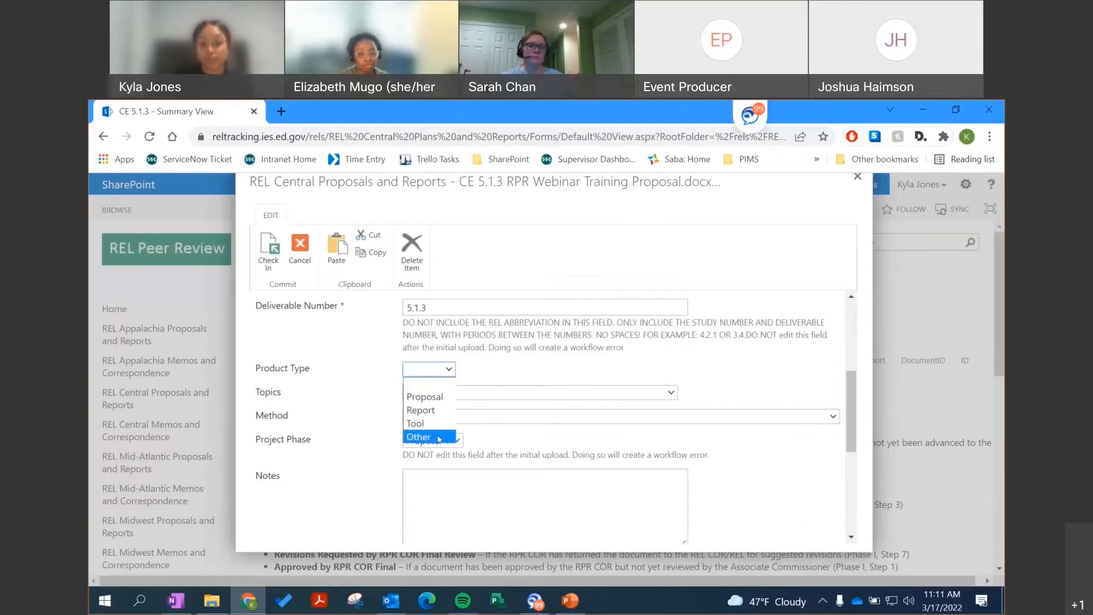
click(443, 399)
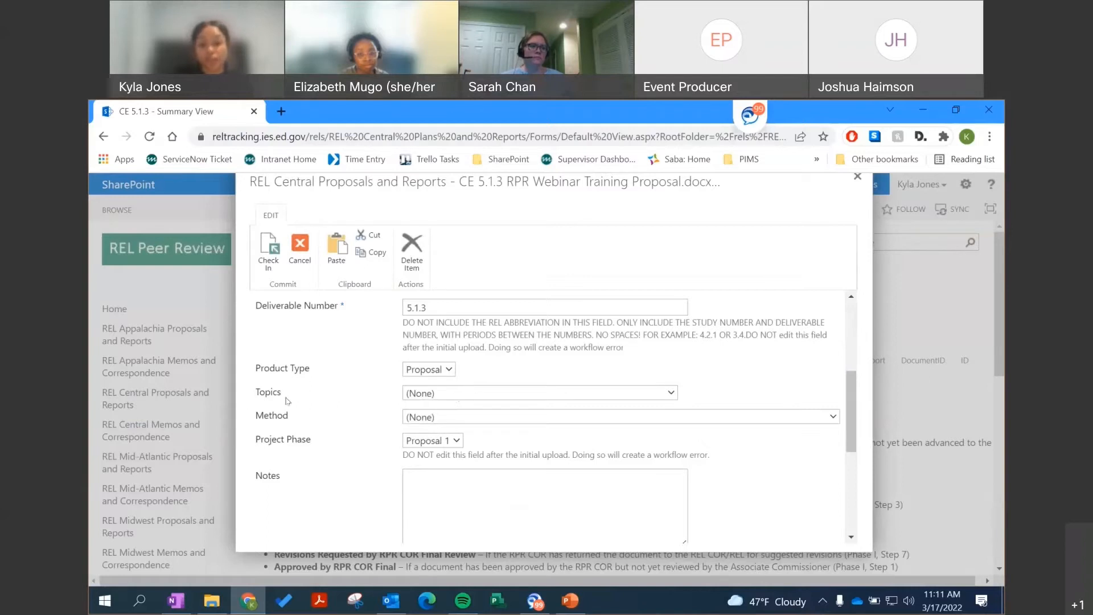
Set both the Topics and Method properties to Other (Specify in Notes).
click(433, 392)
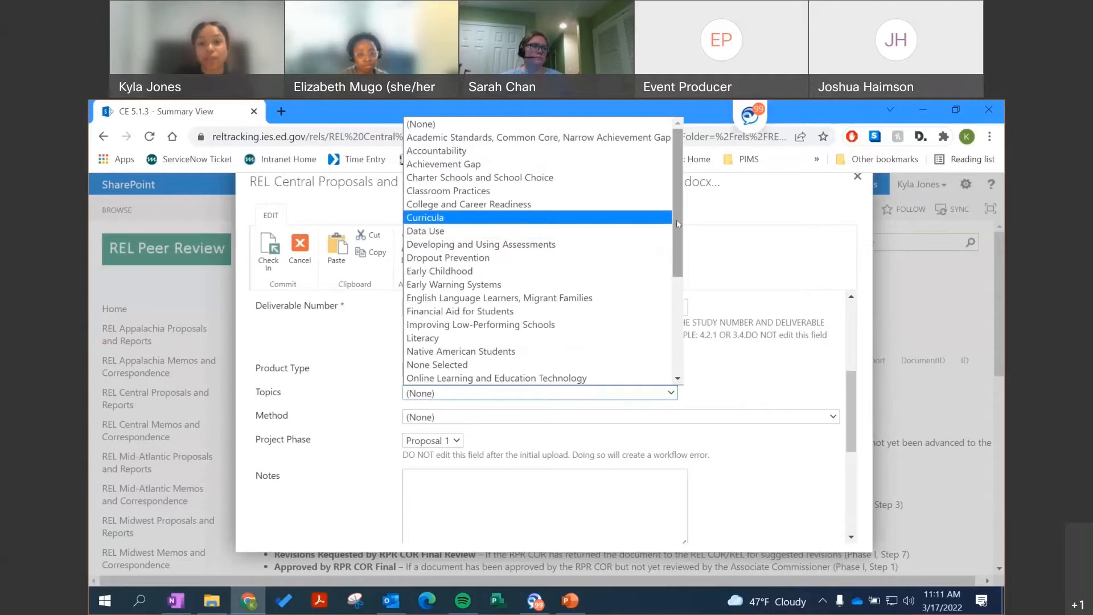
drag(677, 223, 675, 262)
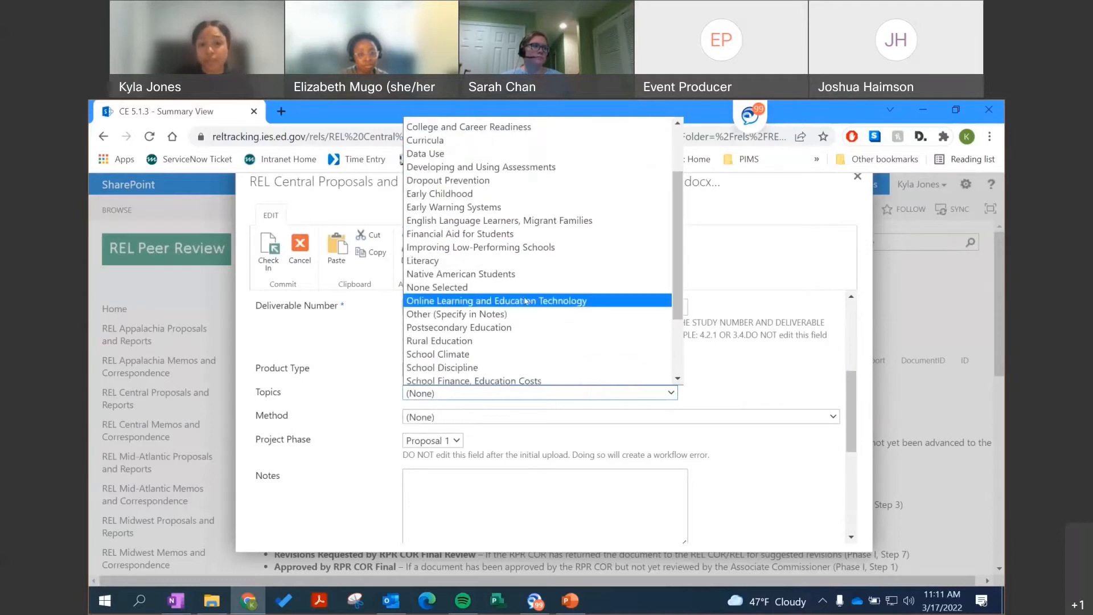
click(520, 317)
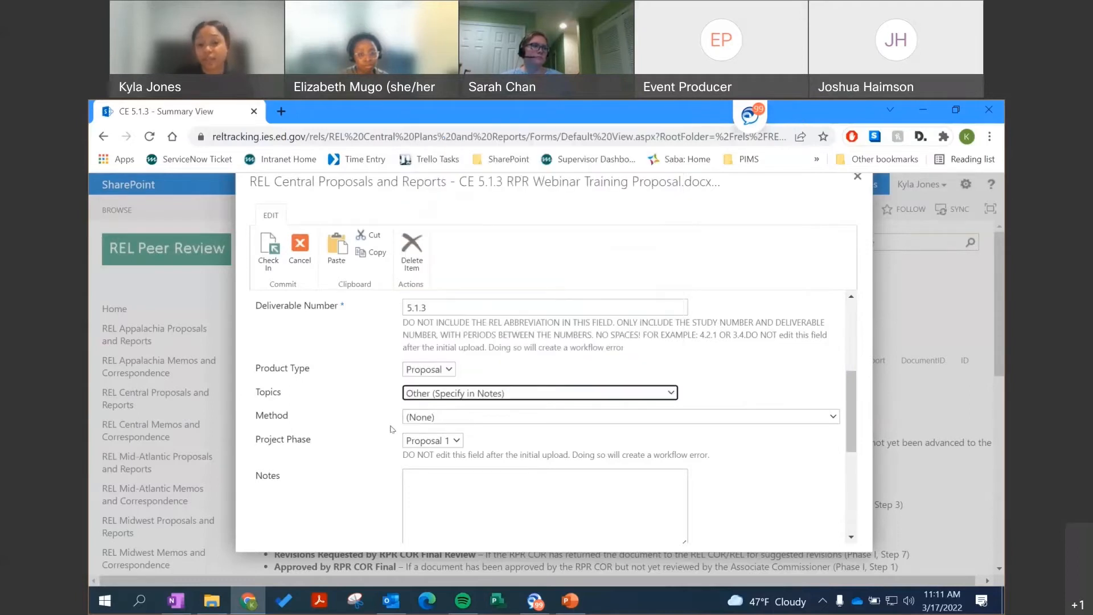
click(479, 420)
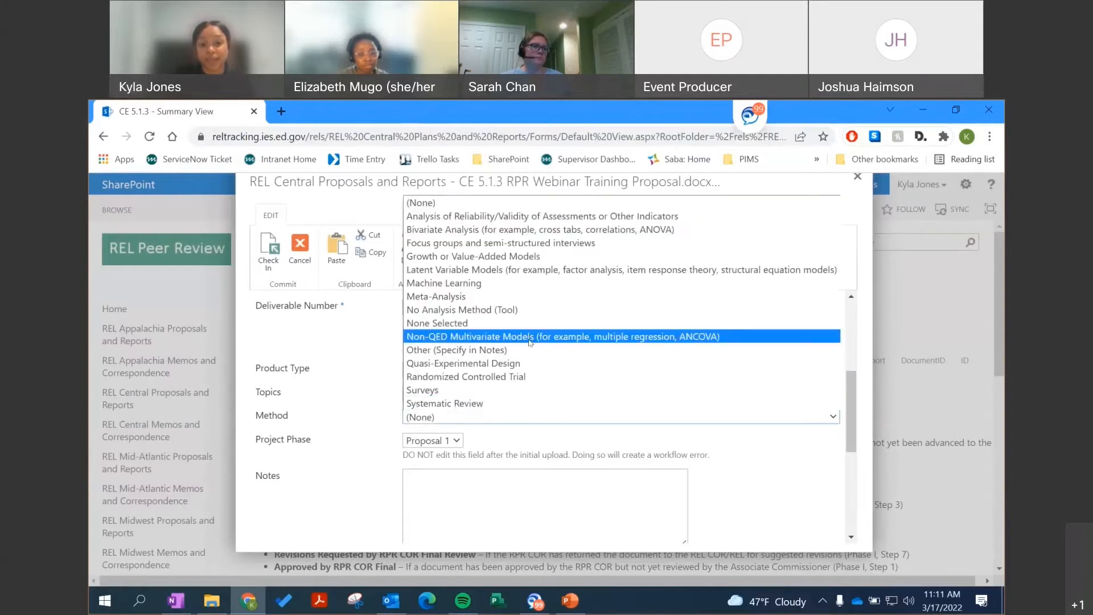
click(455, 350)
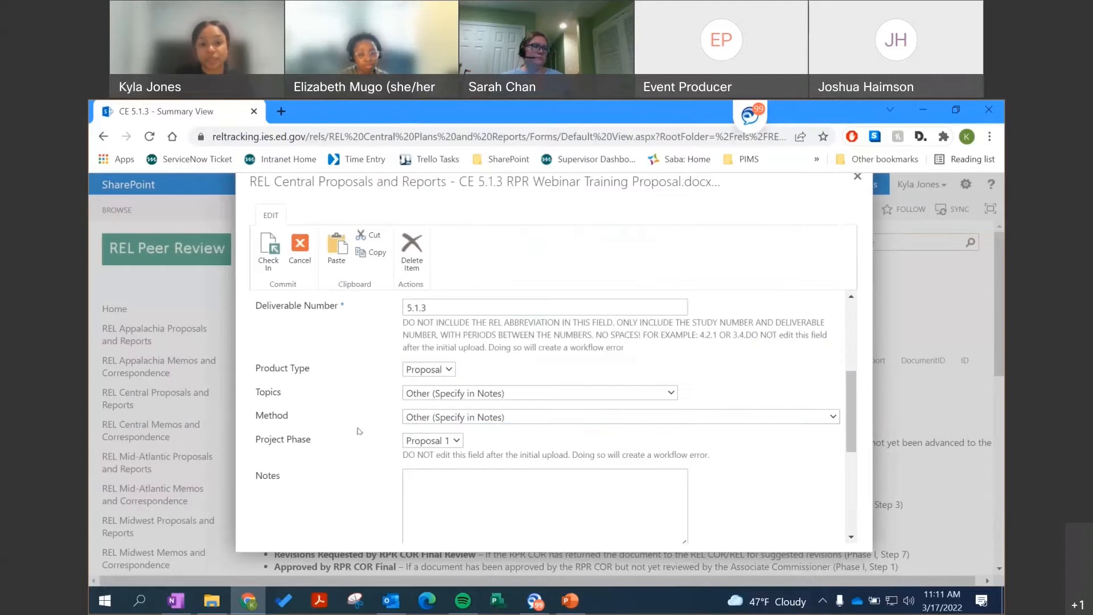
Choose Proposal 1 as the document's project phase.
scroll(359, 431, down, 1)
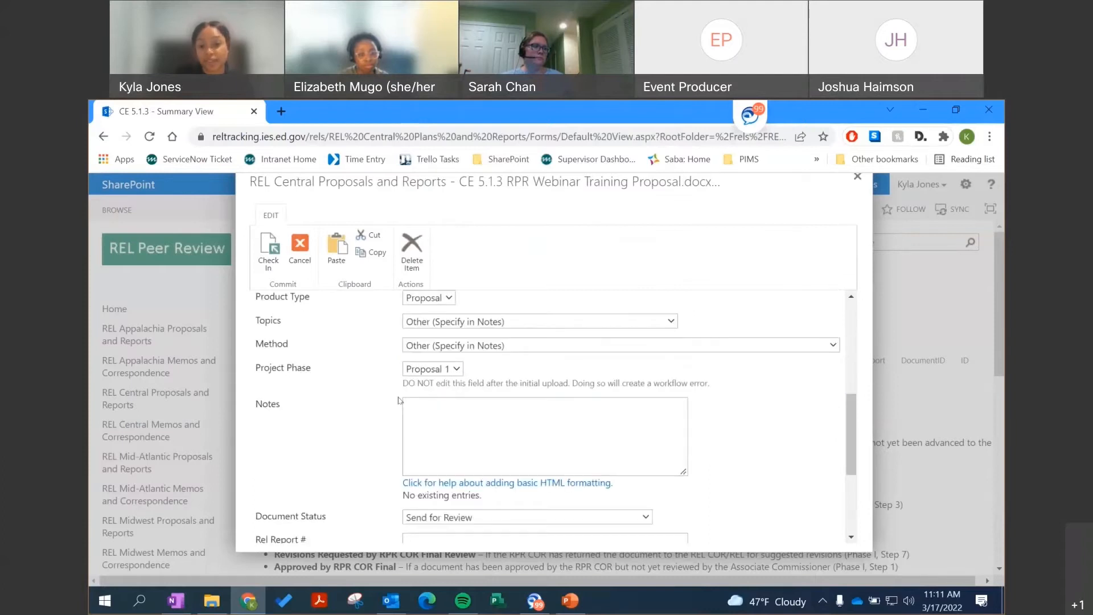
click(451, 370)
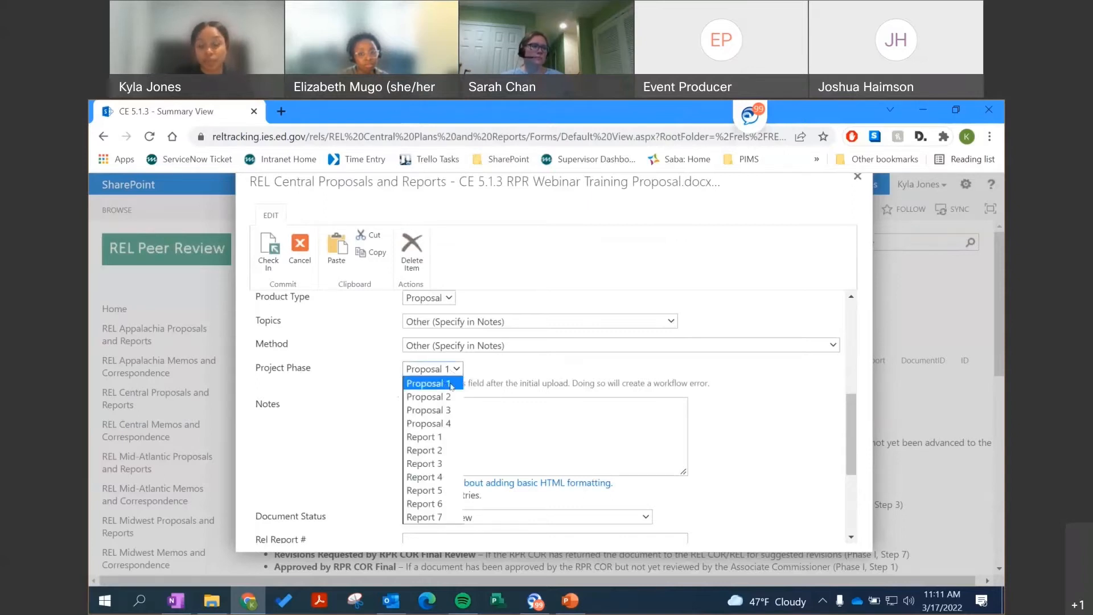
click(452, 386)
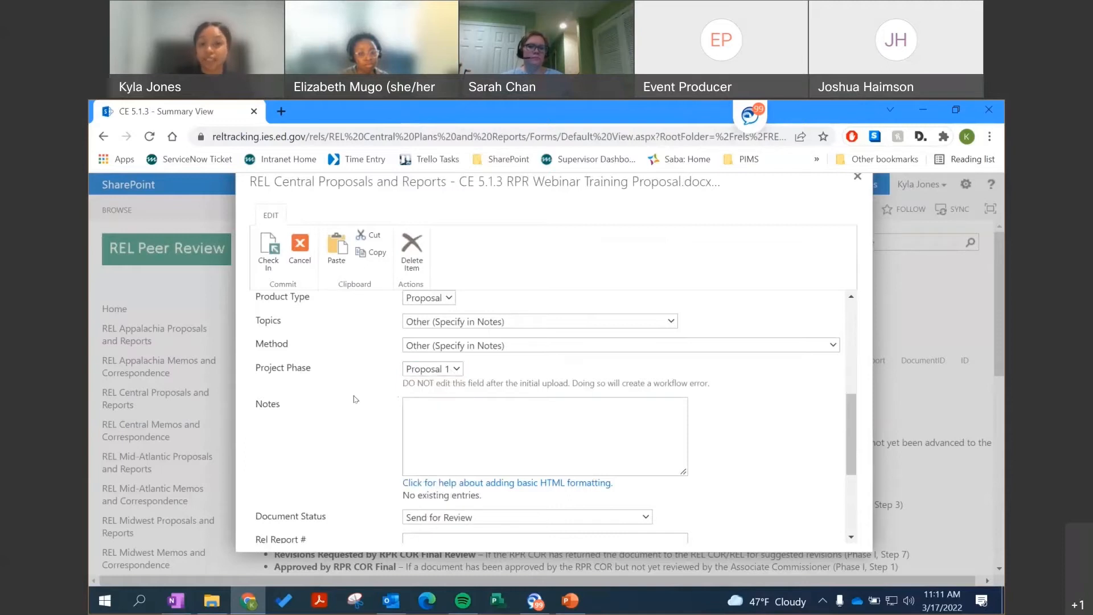
click(455, 368)
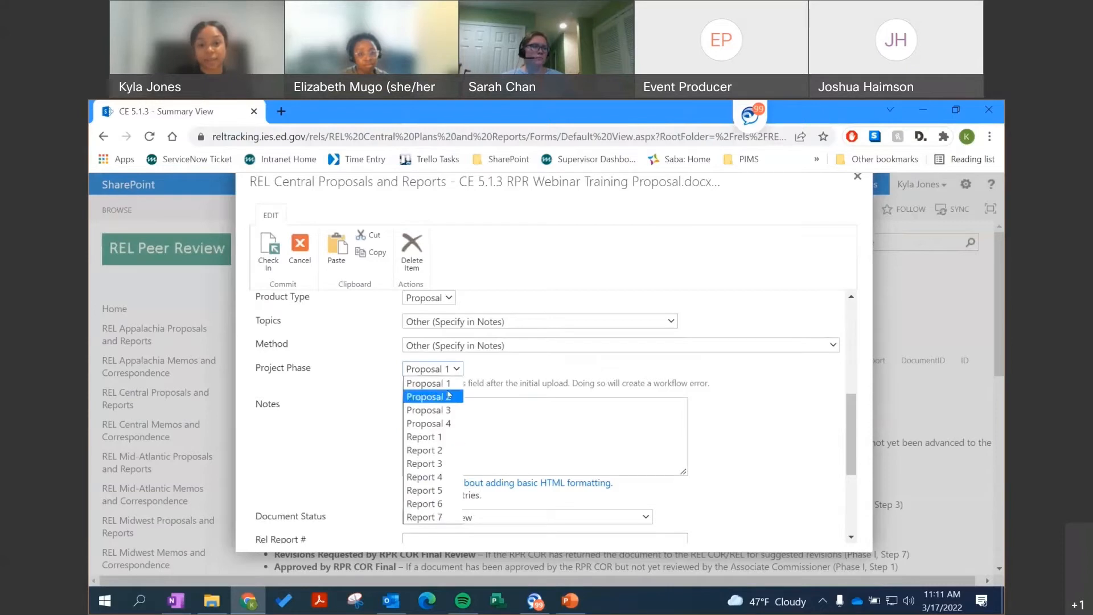
click(376, 408)
Review the remaining form fields: Document Status, Rel Report #, REL_Name, Task and Restore Metadata from Backup List.
scroll(375, 422, down, 3)
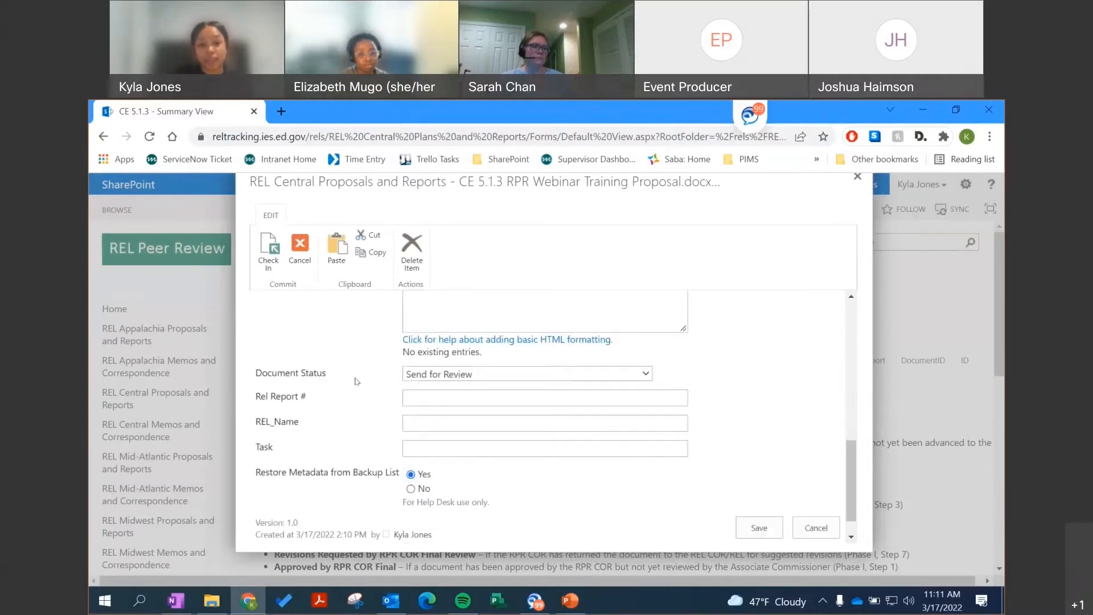
drag(255, 397, 328, 404)
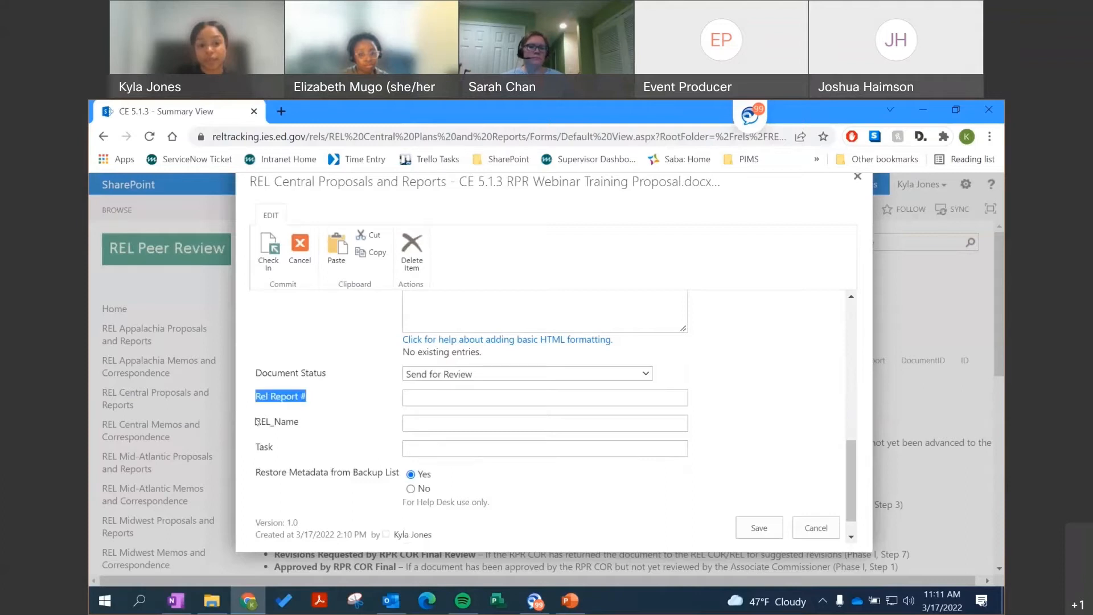
drag(260, 421, 266, 422)
click(271, 447)
drag(300, 472, 364, 472)
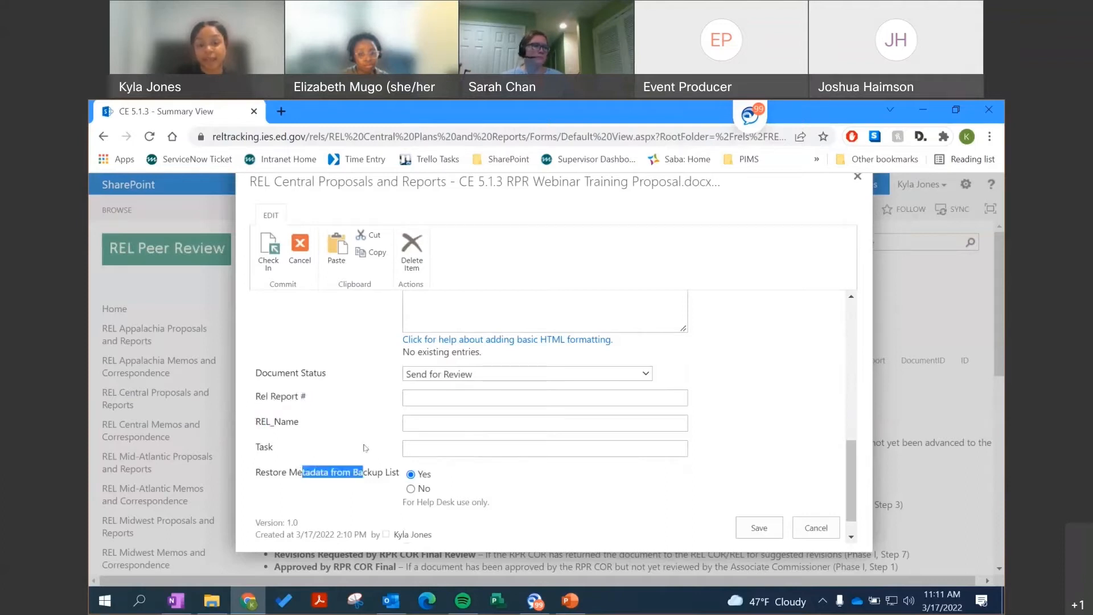
click(354, 411)
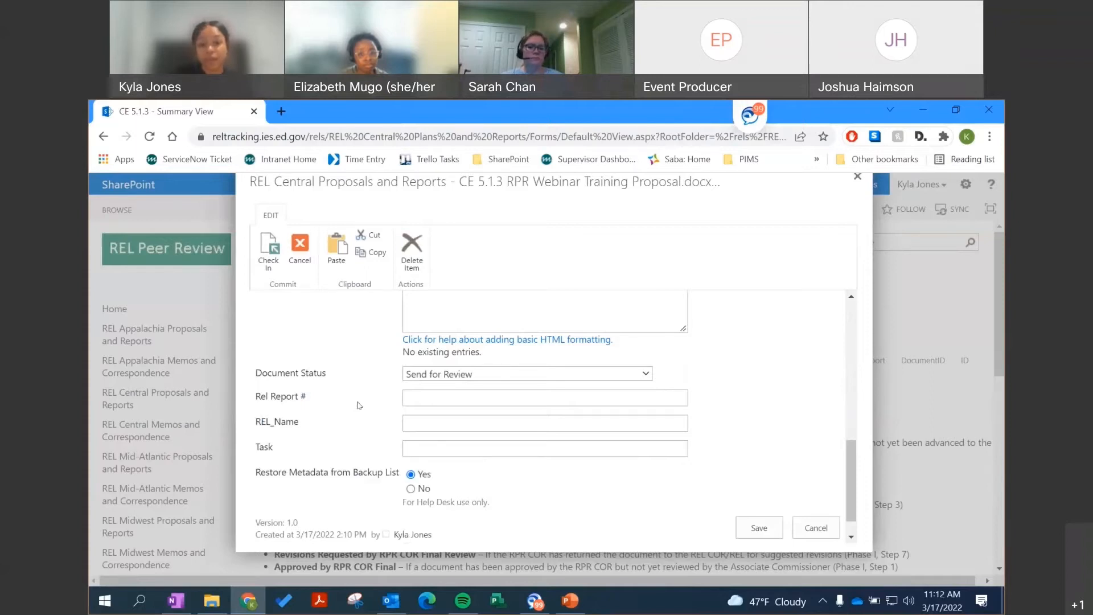
Check the completed property fields, including Document Status set to Send for Review, and save the CE 5.1.3 proposal's properties.
scroll(359, 405, up, 3)
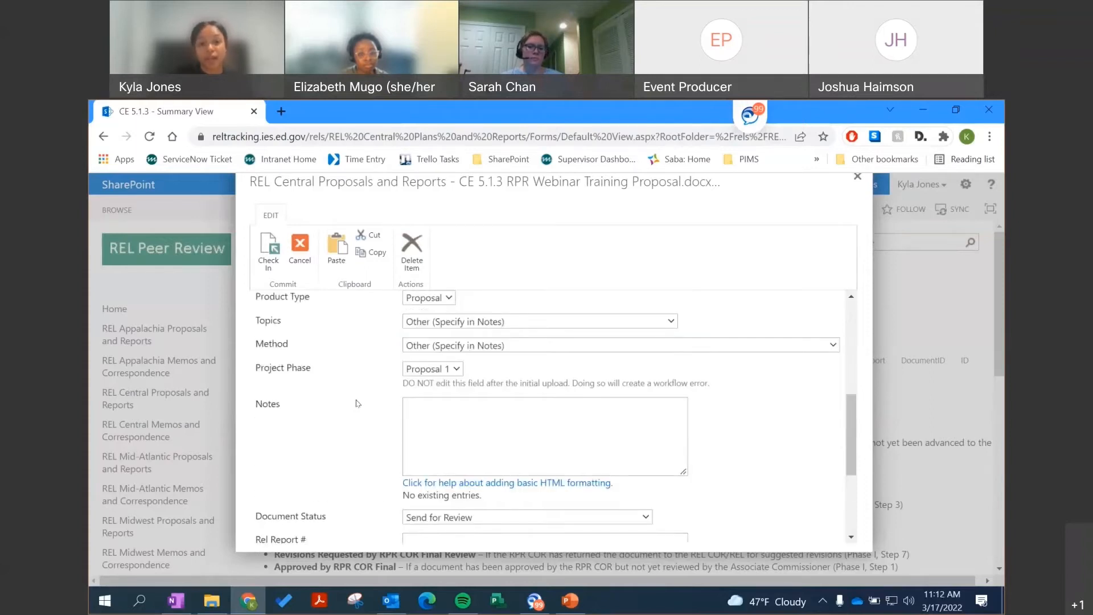
scroll(357, 403, up, 5)
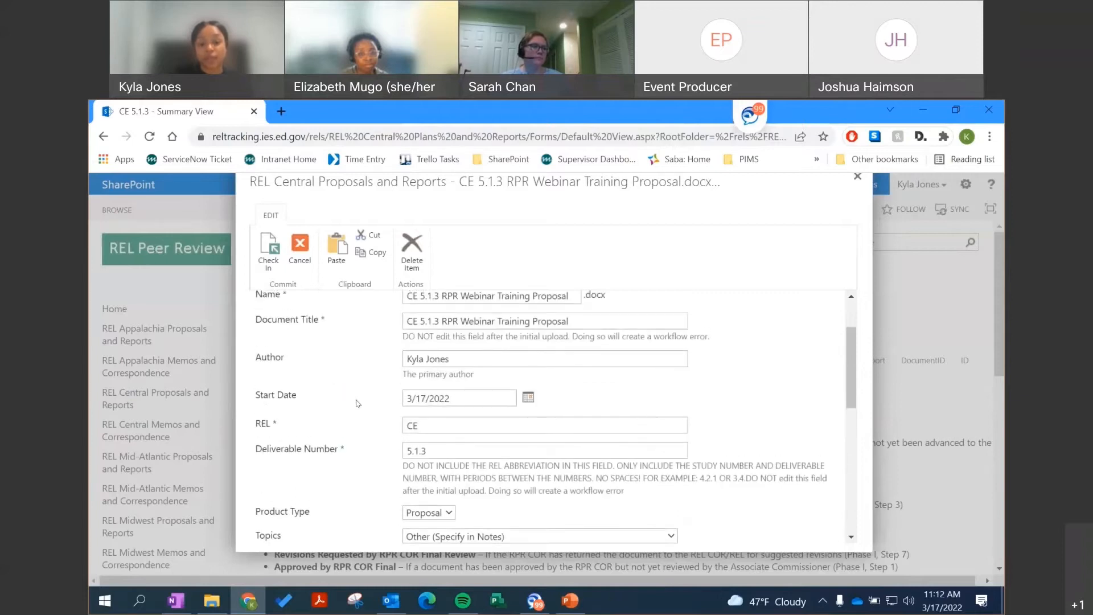
scroll(357, 403, down, 5)
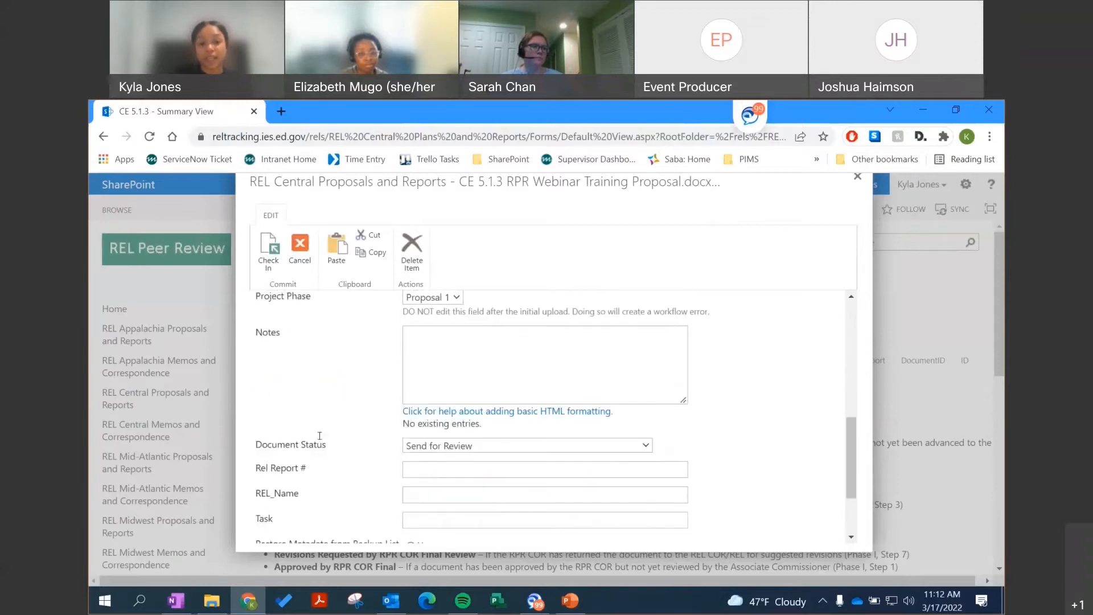
double_click(315, 444)
click(342, 439)
scroll(366, 431, down, 1)
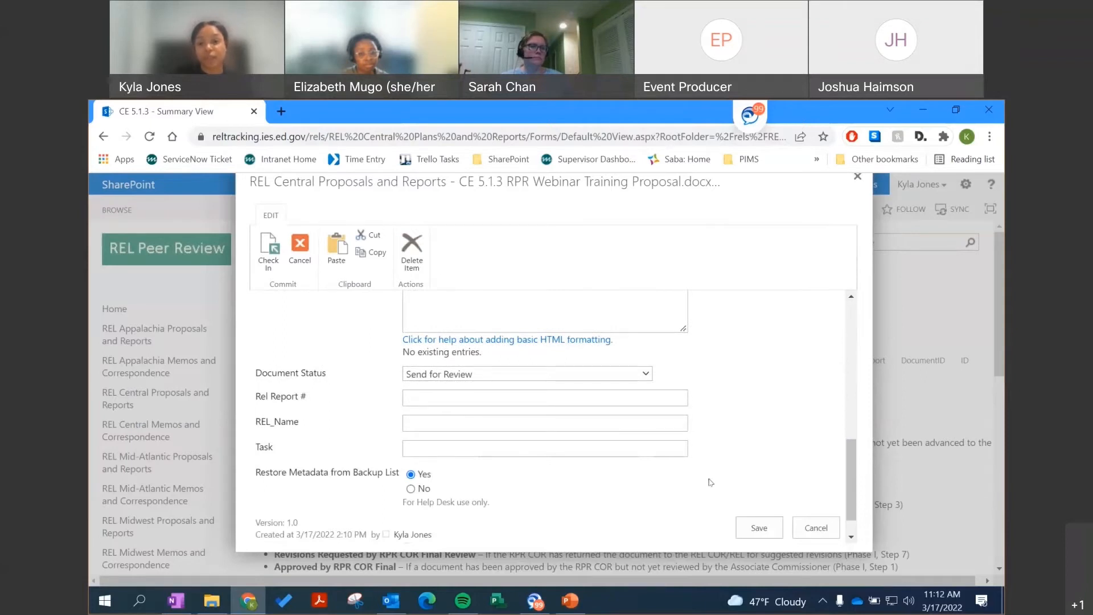
click(757, 531)
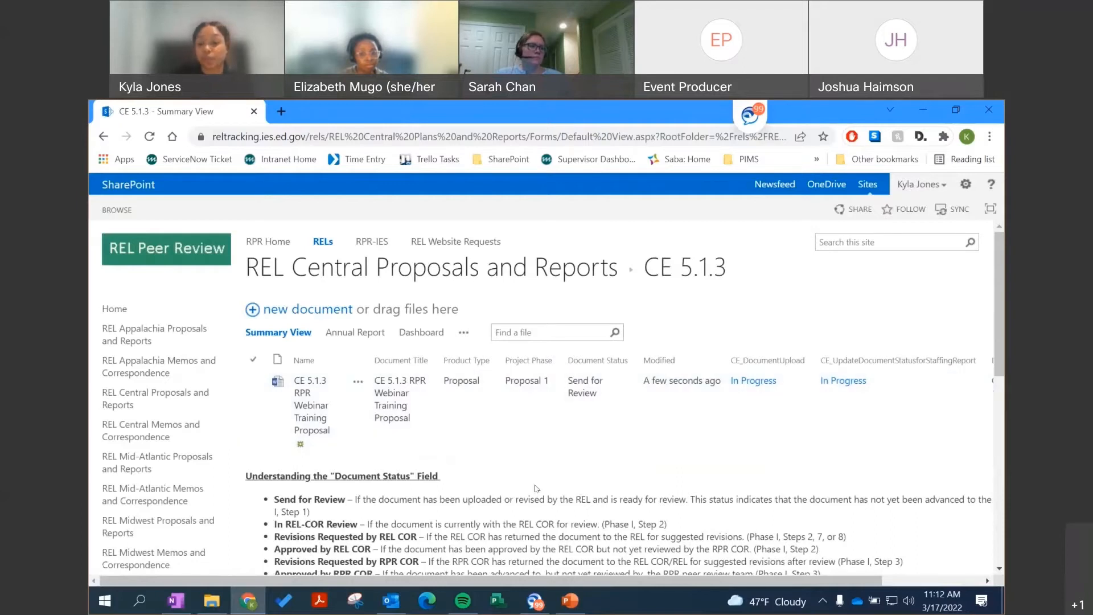
Read the Document Status field definitions below the file list, particularly Revisions Requested by REL COR.
scroll(535, 487, down, 3)
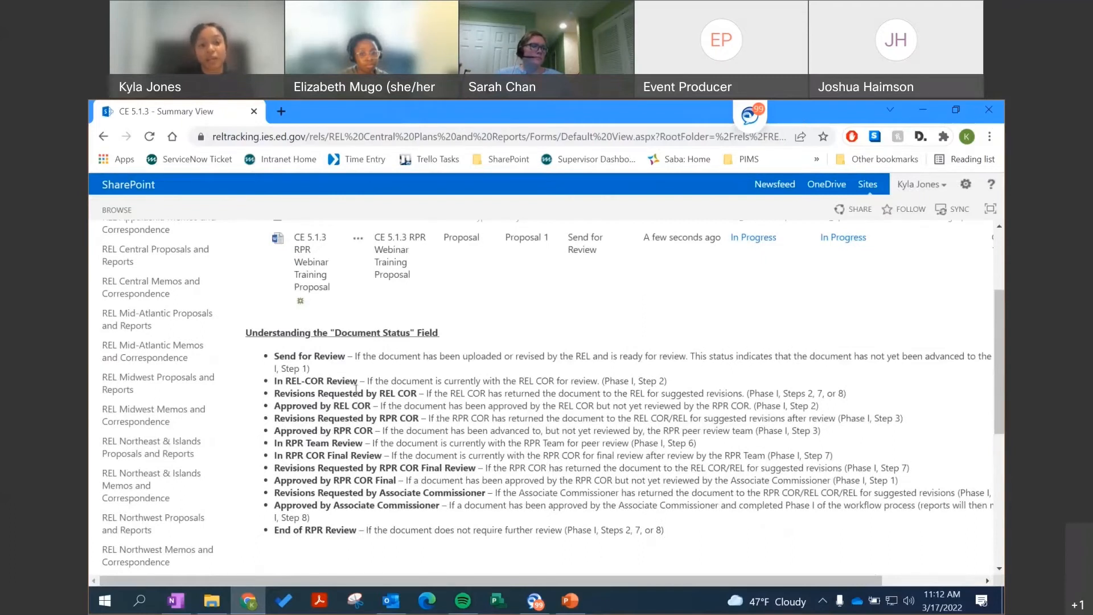
drag(340, 393, 398, 391)
click(398, 393)
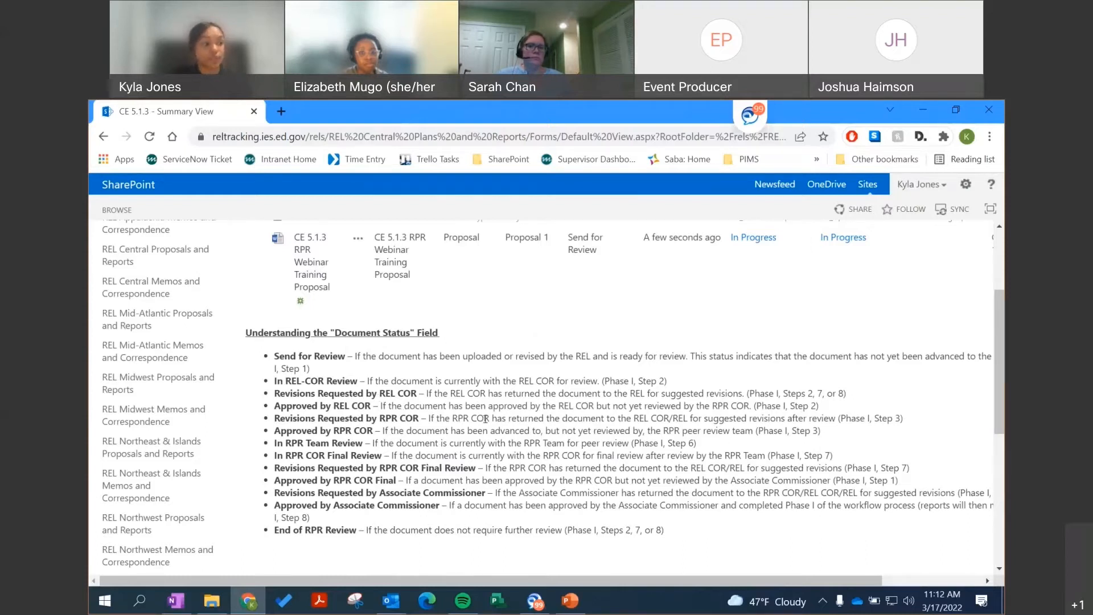
Switch to Outlook to read the CE5.1.4Report 1 Revisions Requested email, and return to the SharePoint library in Chrome.
click(397, 603)
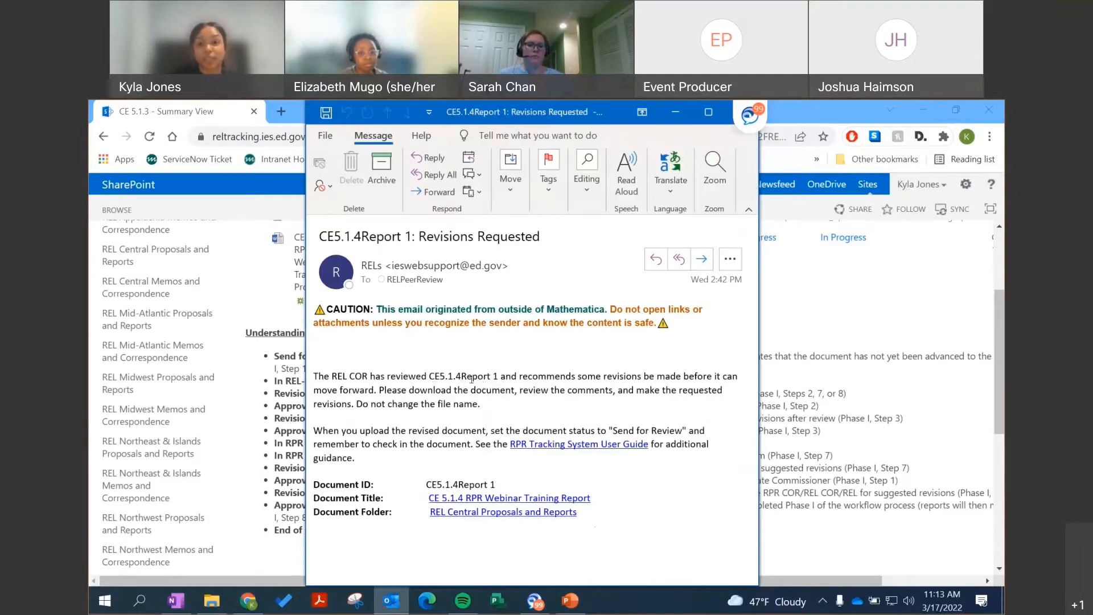
click(793, 370)
scroll(549, 377, up, 3)
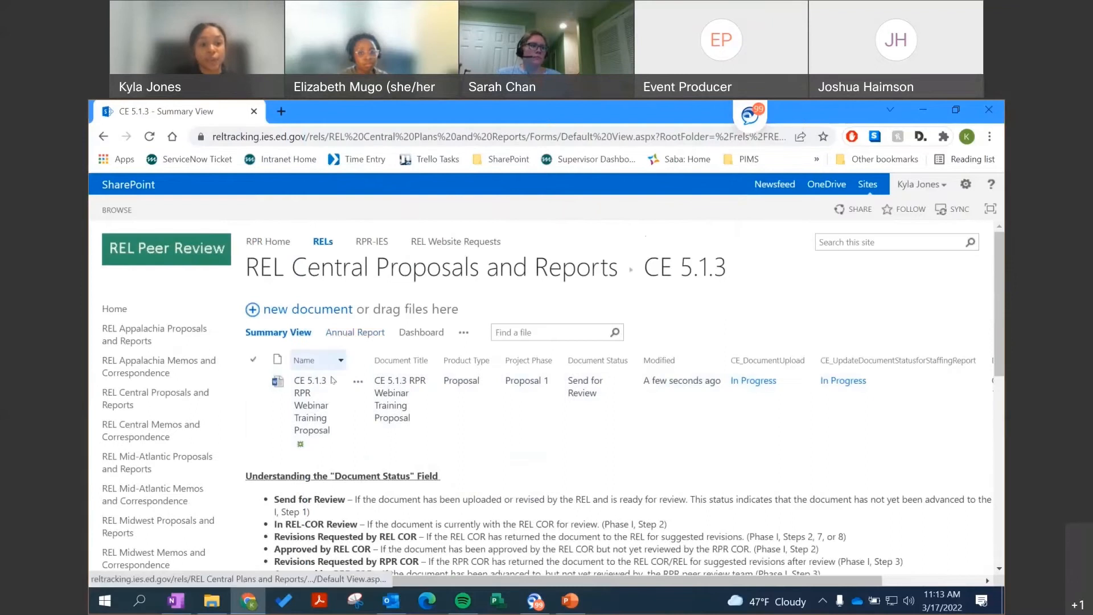
Open the CE 5.1.4 folder in REL Central Proposals and Reports and examine the report's document status.
click(174, 404)
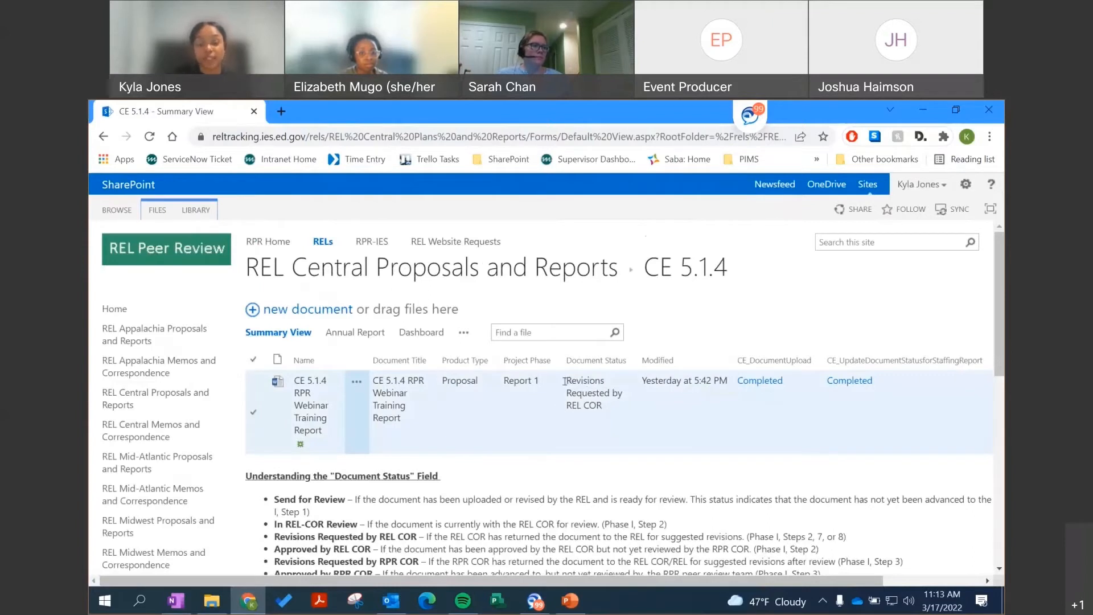
drag(566, 380, 600, 393)
click(572, 474)
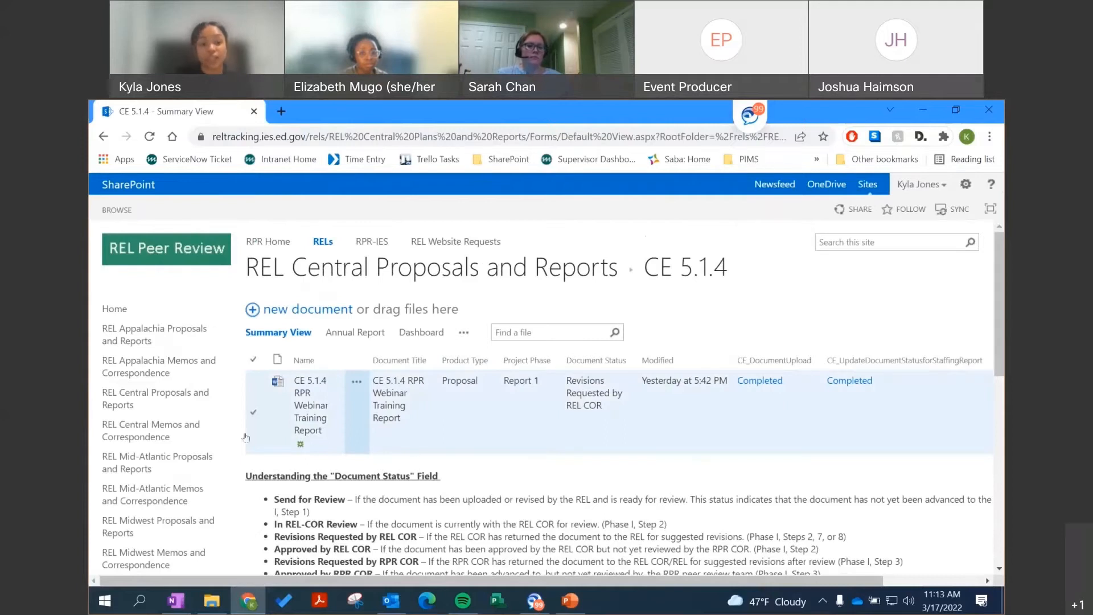
Check out the CE 5.1.4 RPR Webinar Training Report document from the library.
click(253, 416)
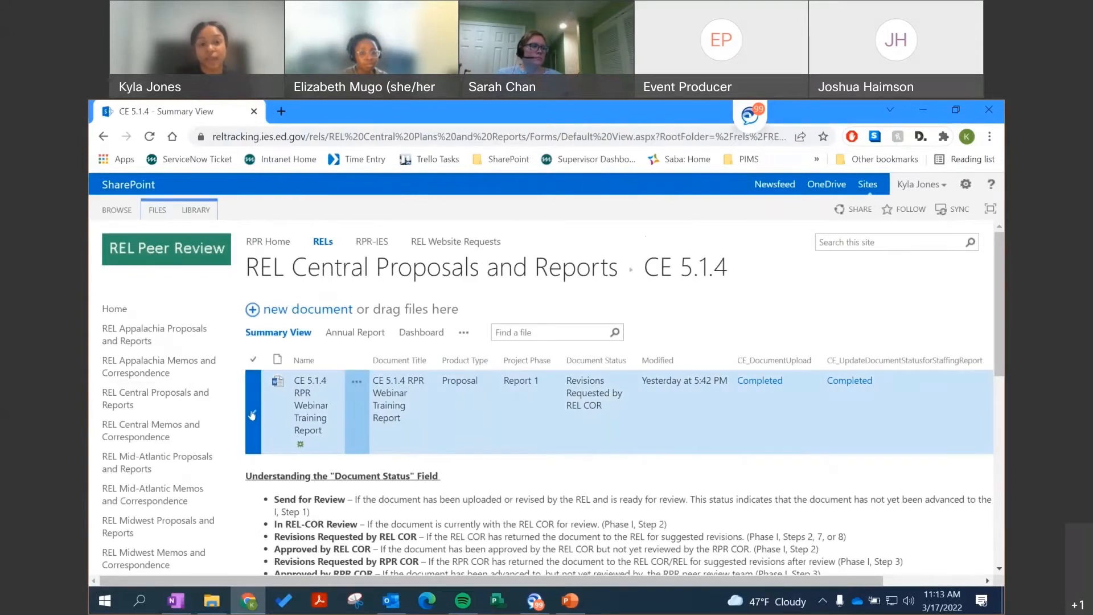
click(152, 211)
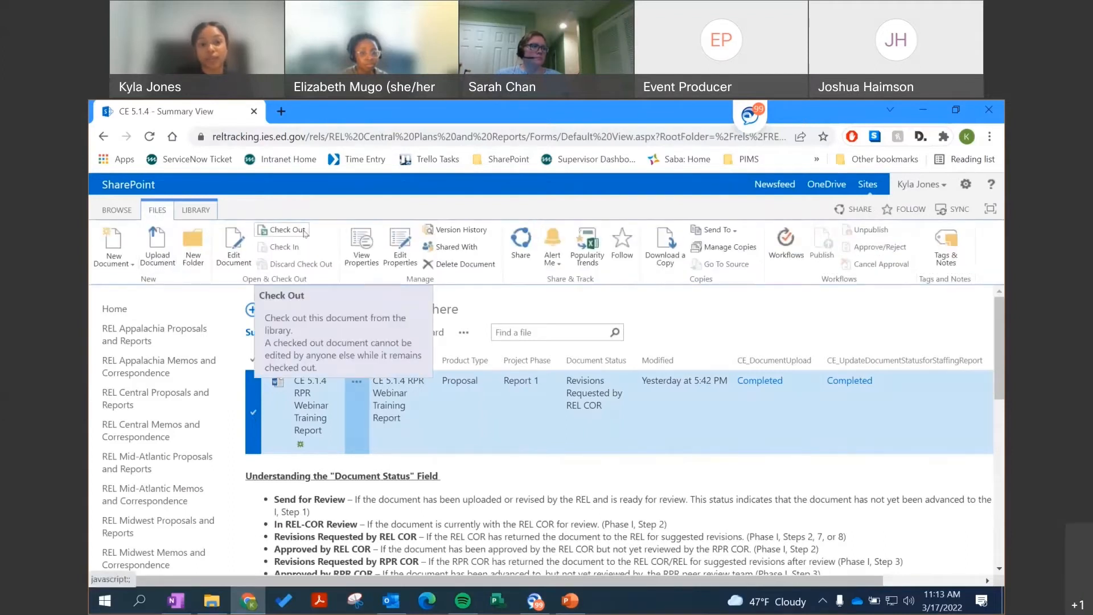
click(357, 382)
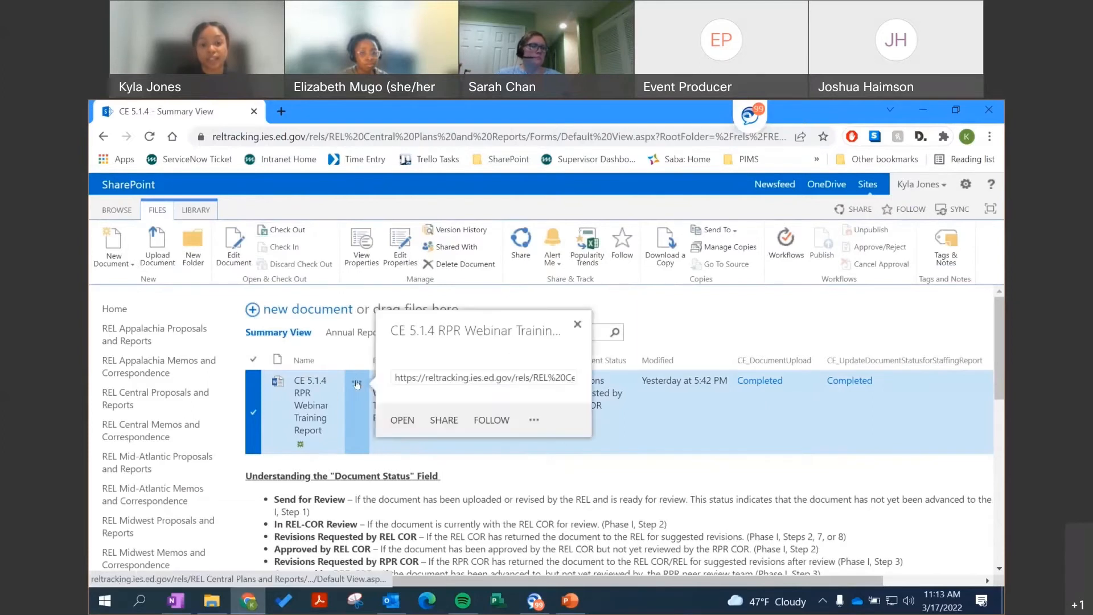
click(535, 482)
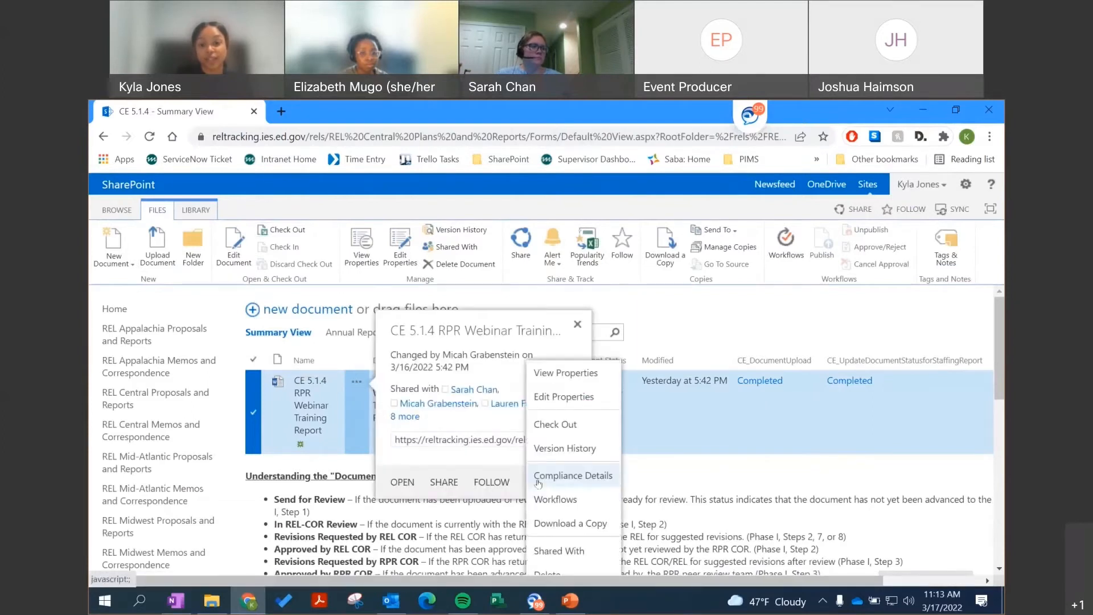
click(568, 426)
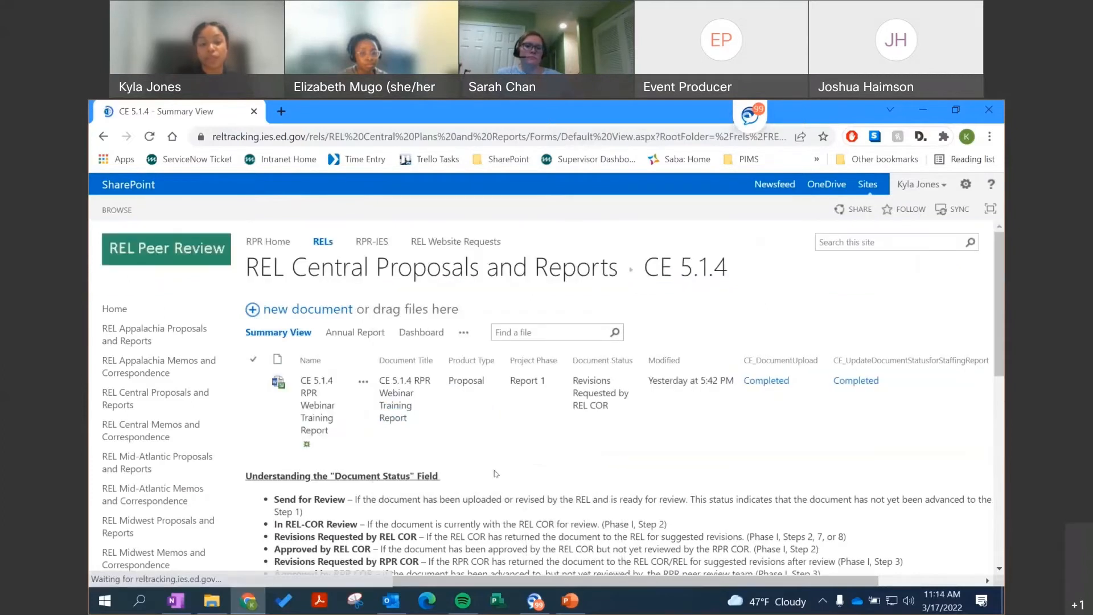
Download a copy of the checked-out CE 5.1.4 RPR Webinar Training Report.
scroll(308, 398, down, 1)
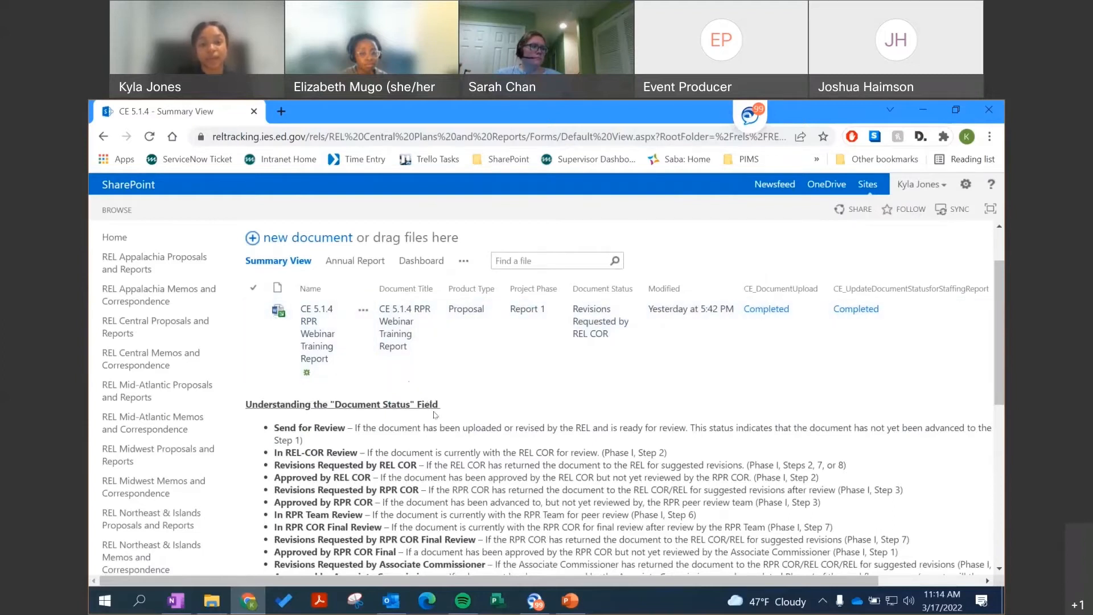
click(363, 312)
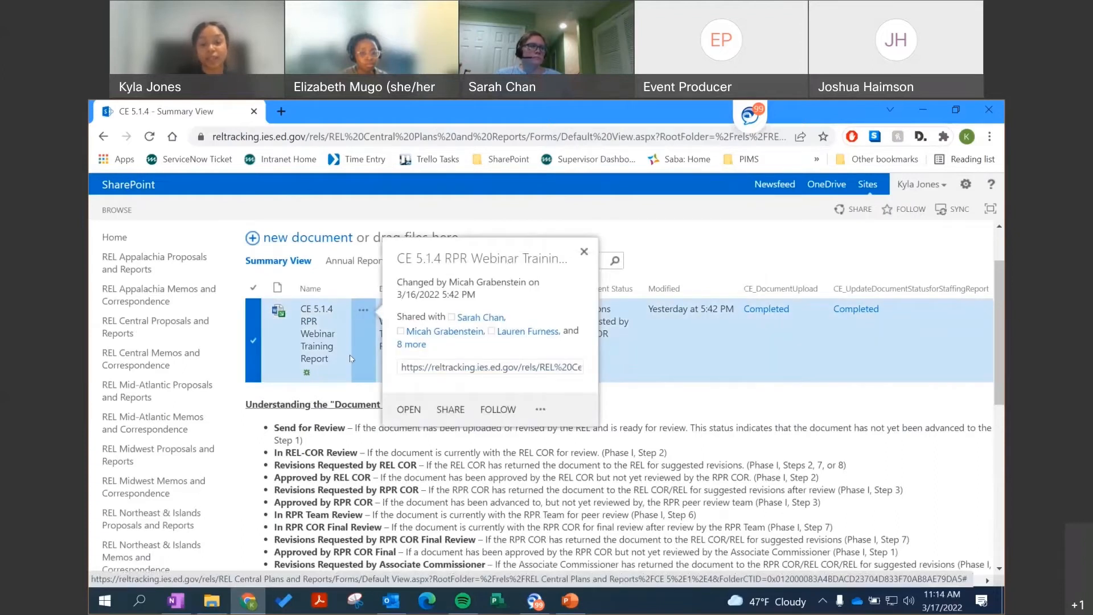
click(539, 411)
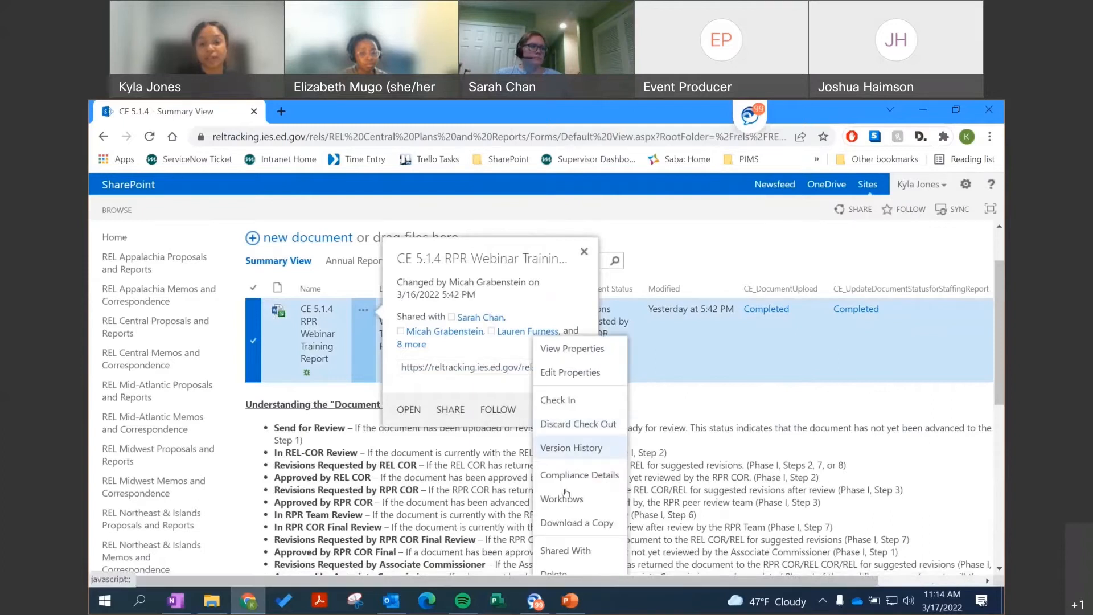
click(252, 342)
click(252, 342)
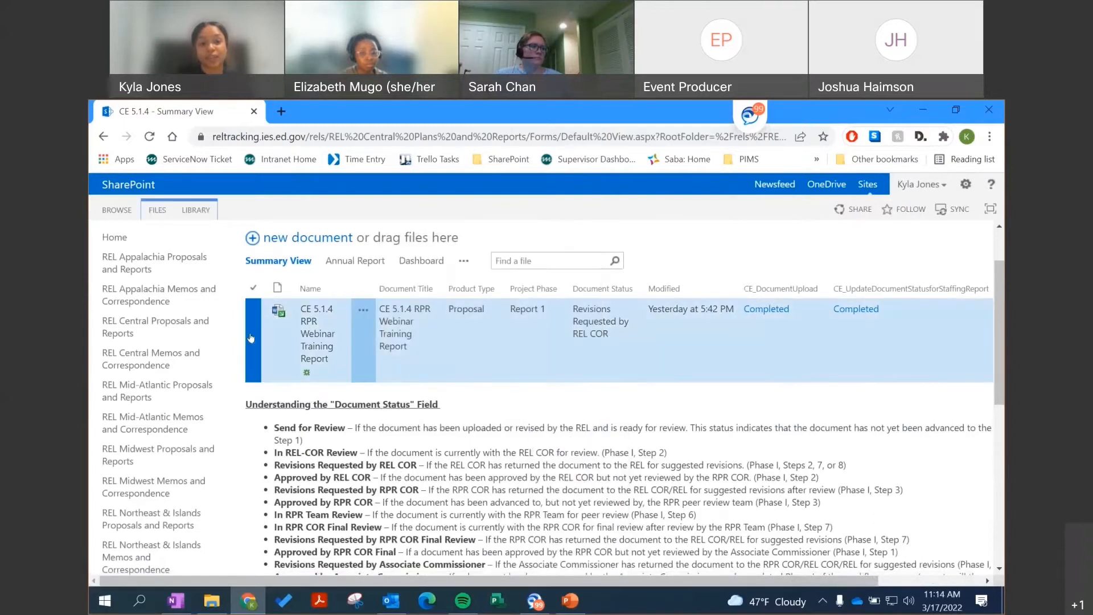
click(158, 210)
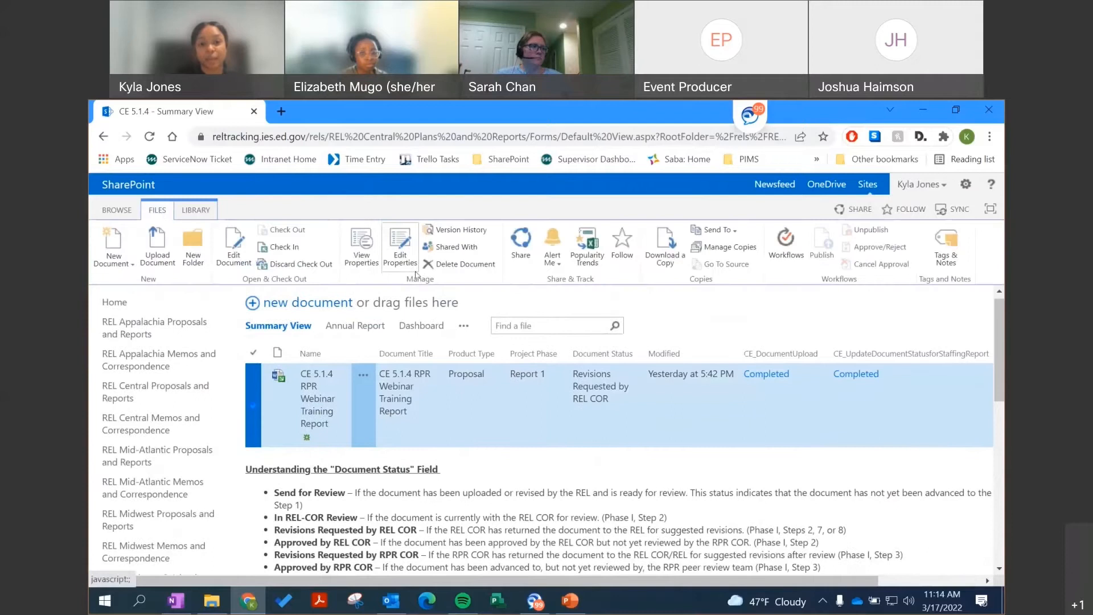
click(665, 245)
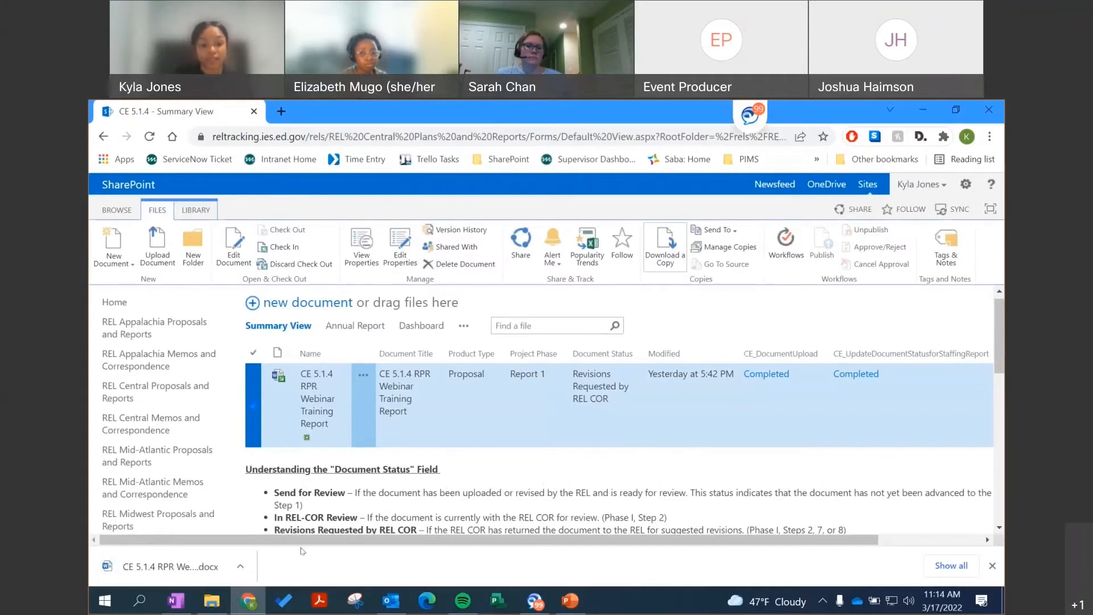
Switch to File Explorer to look at the local RPR Webinar folder, and return to the CE 5.1.4 library page.
mouse_move(214, 610)
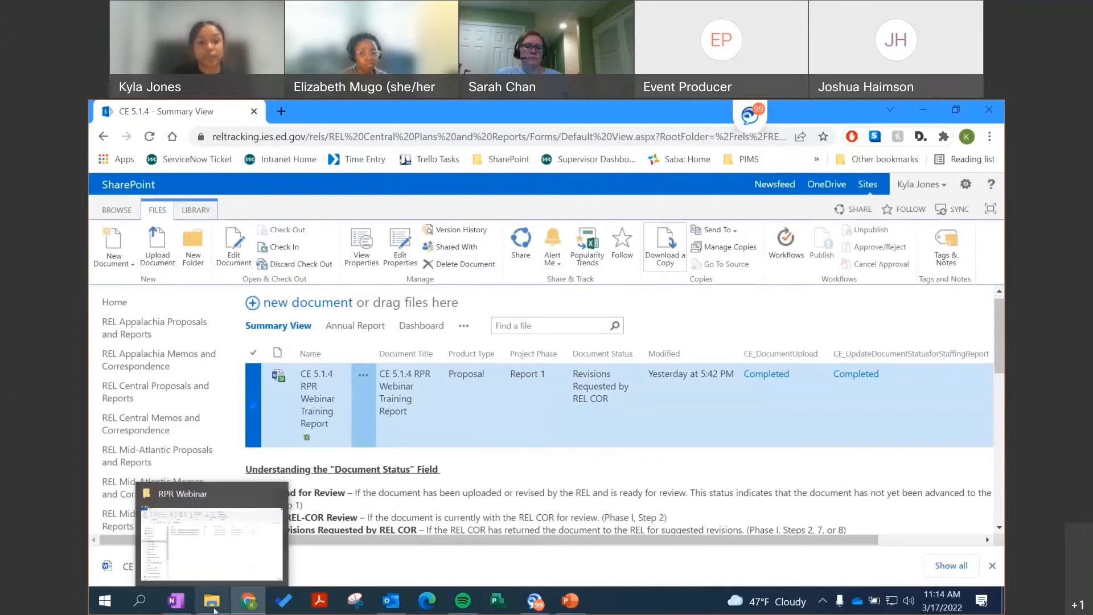
click(215, 609)
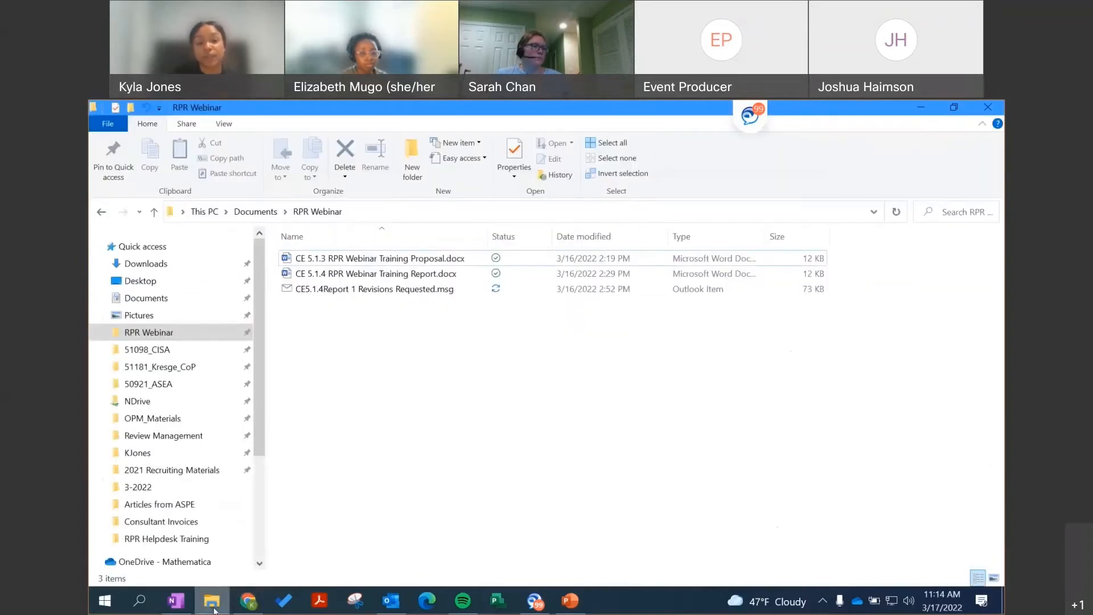
click(215, 609)
scroll(489, 454, down, 1)
scroll(471, 435, up, 1)
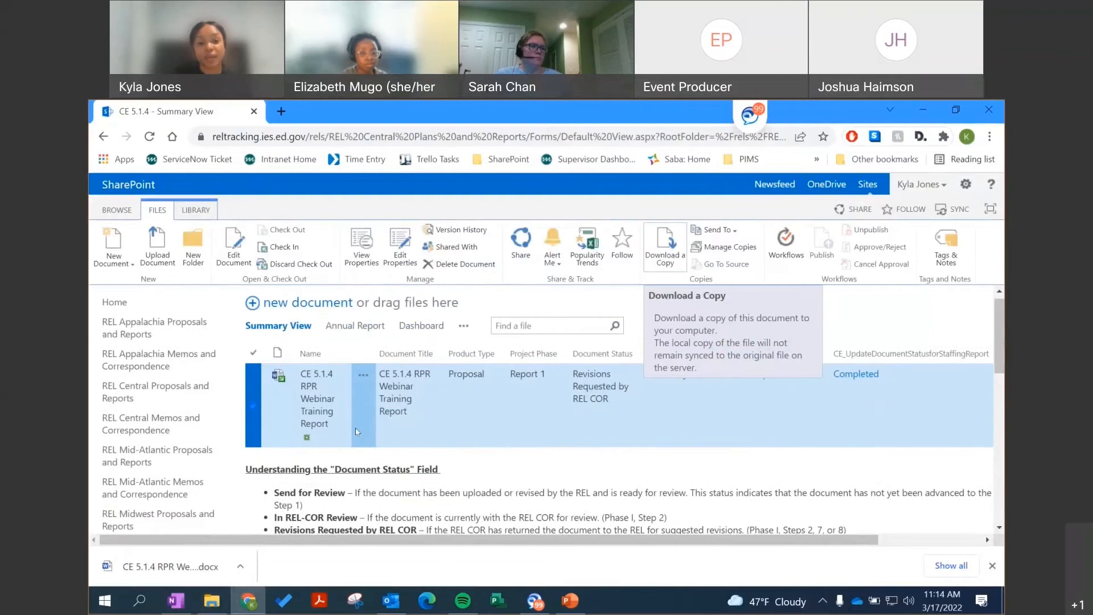
View the CE 5.1.4 report's properties to examine its Document Title, and close them.
click(361, 375)
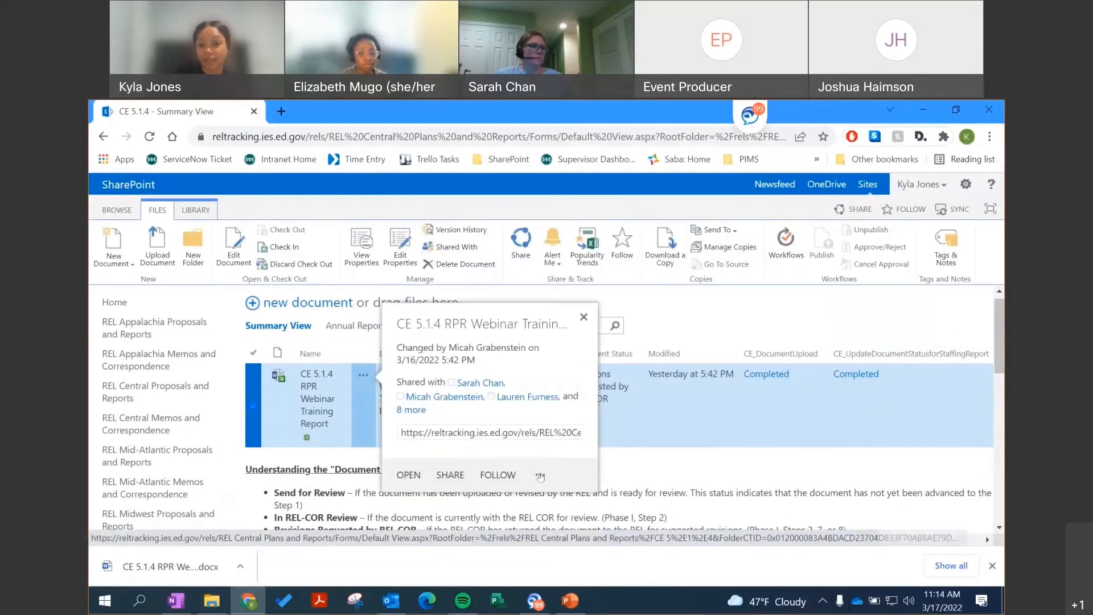
click(539, 475)
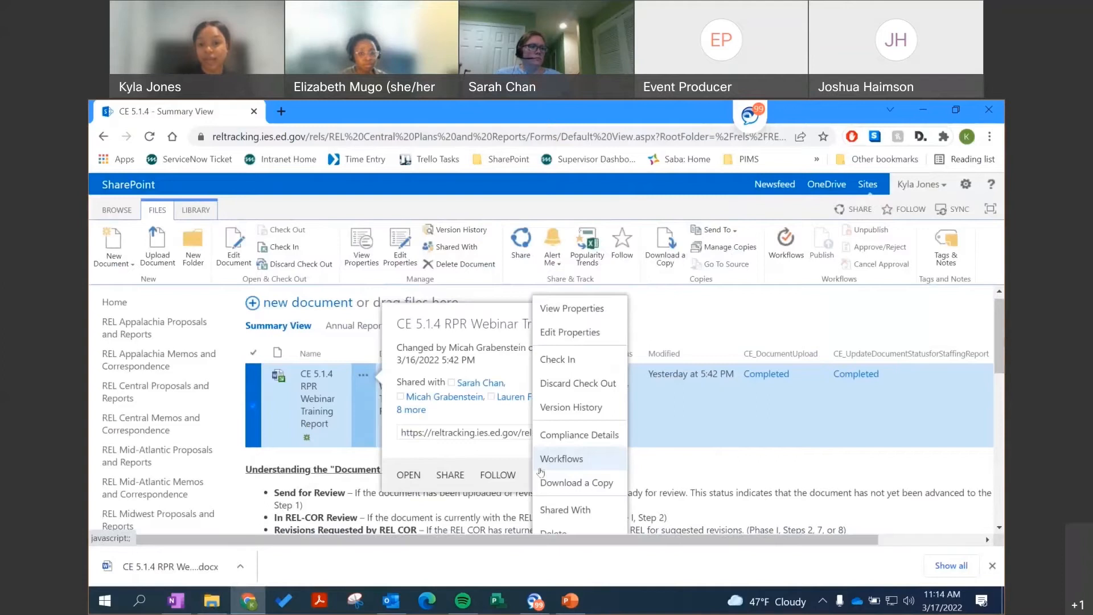
click(593, 311)
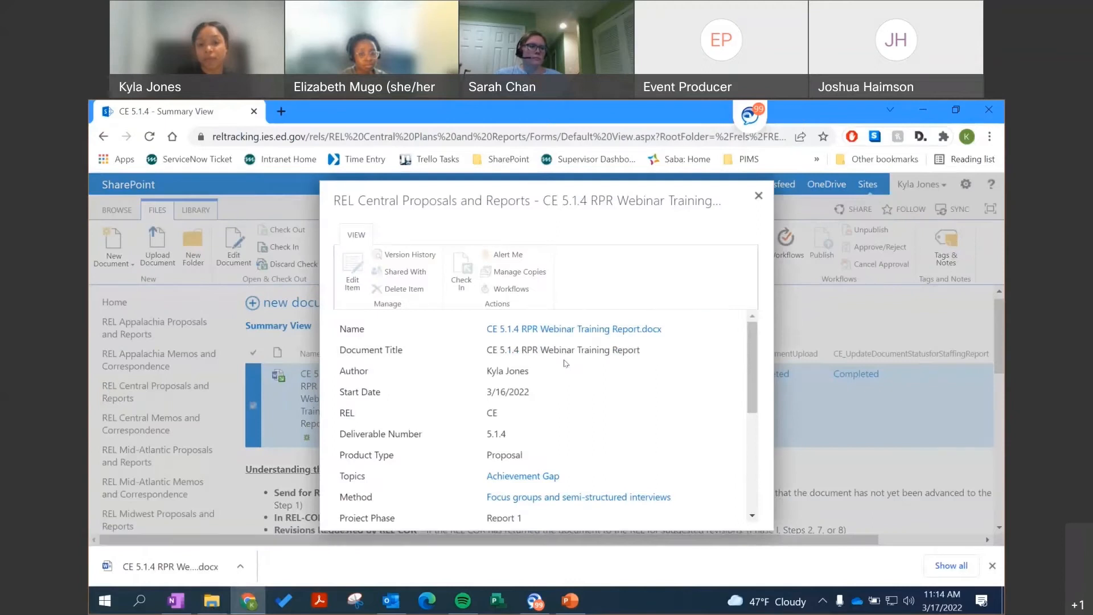
drag(641, 350, 481, 352)
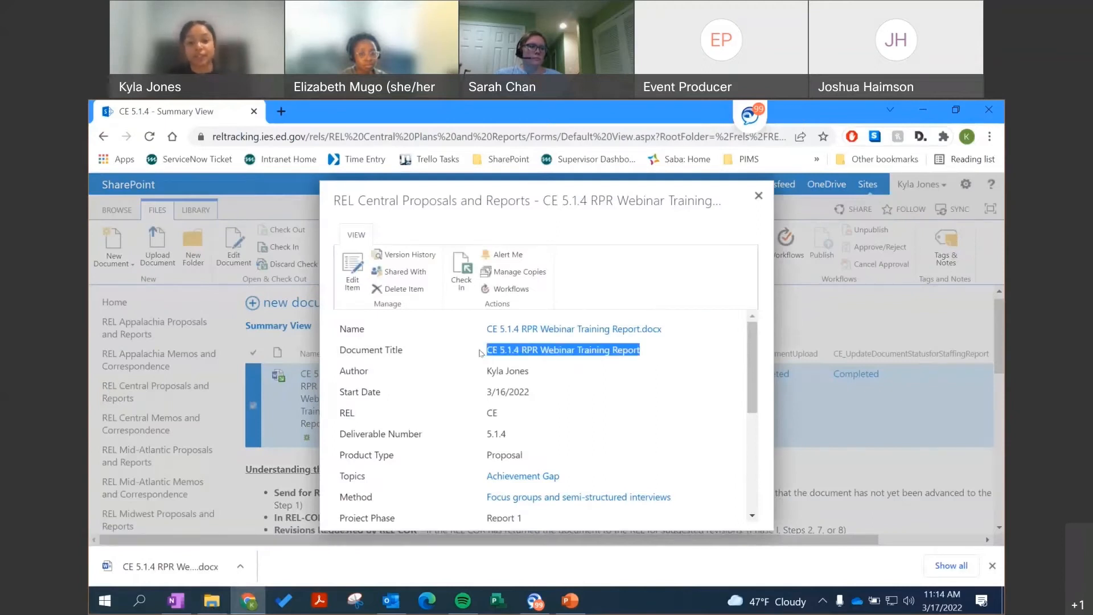
click(758, 201)
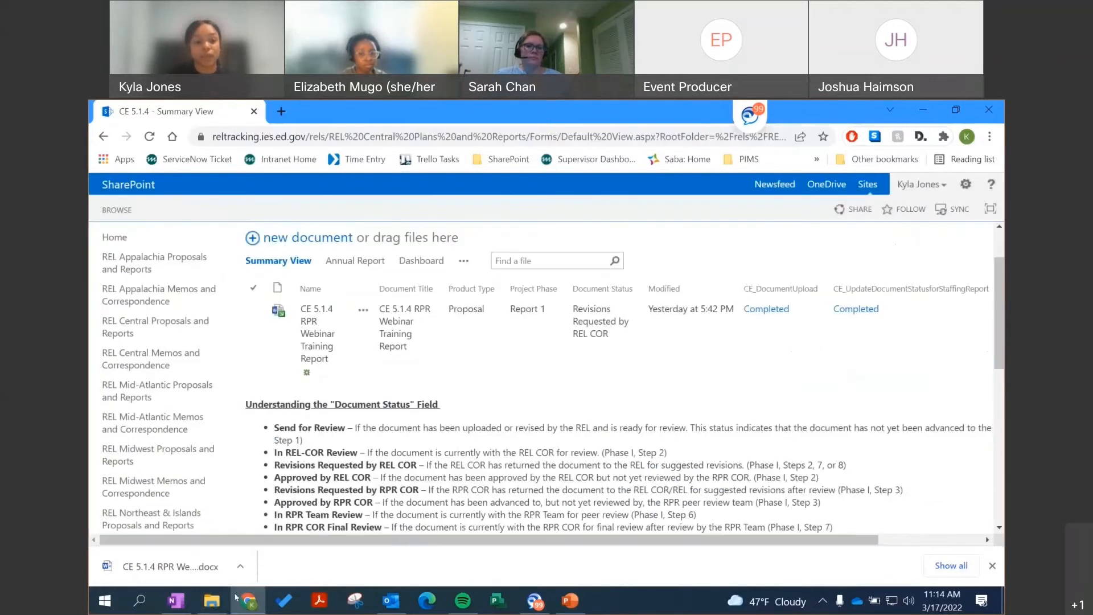
Check the file name of the local CE 5.1.4 RPR Webinar Training Report.docx in File Explorer's RPR Webinar folder.
mouse_move(211, 599)
click(155, 562)
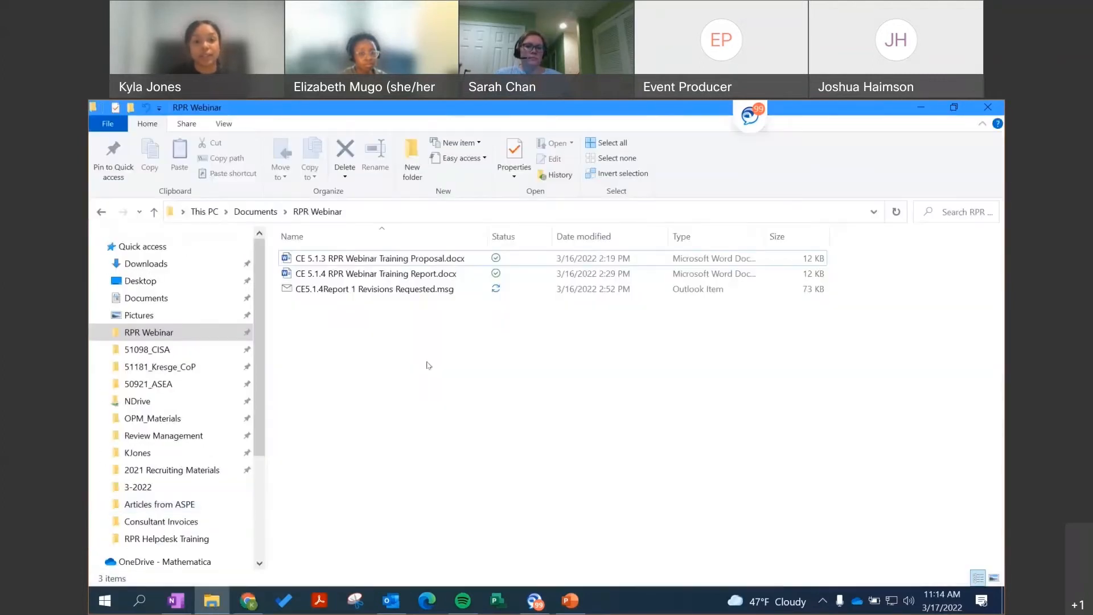
click(377, 273)
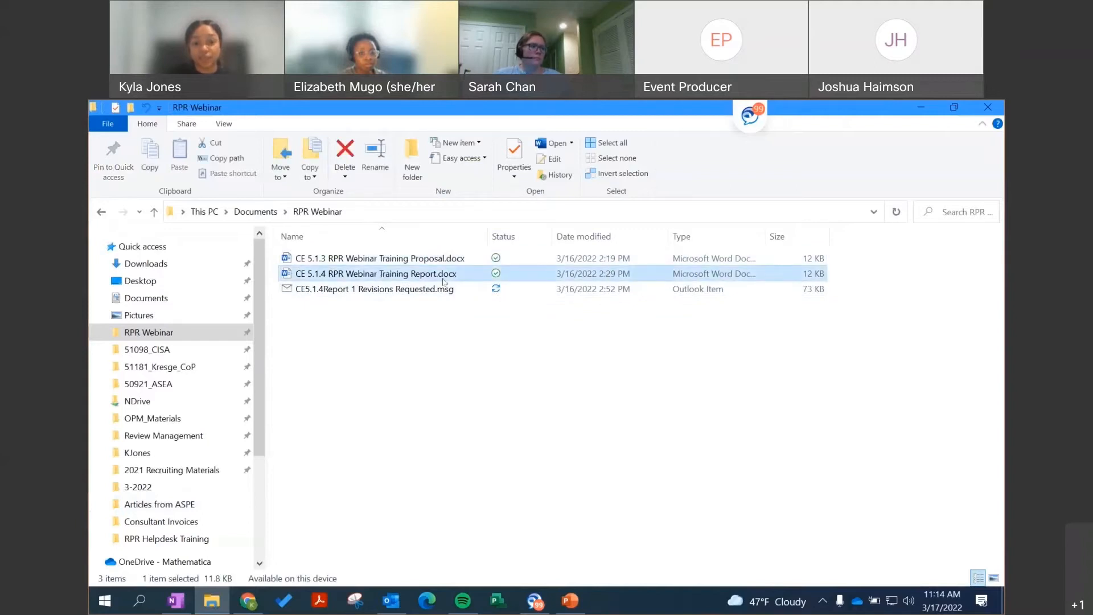
click(920, 108)
Return to the CE 5.1.4 library in the browser and upload CE 5.1.4 RPR Webinar Training Report.docx as a new version.
scroll(309, 322, up, 1)
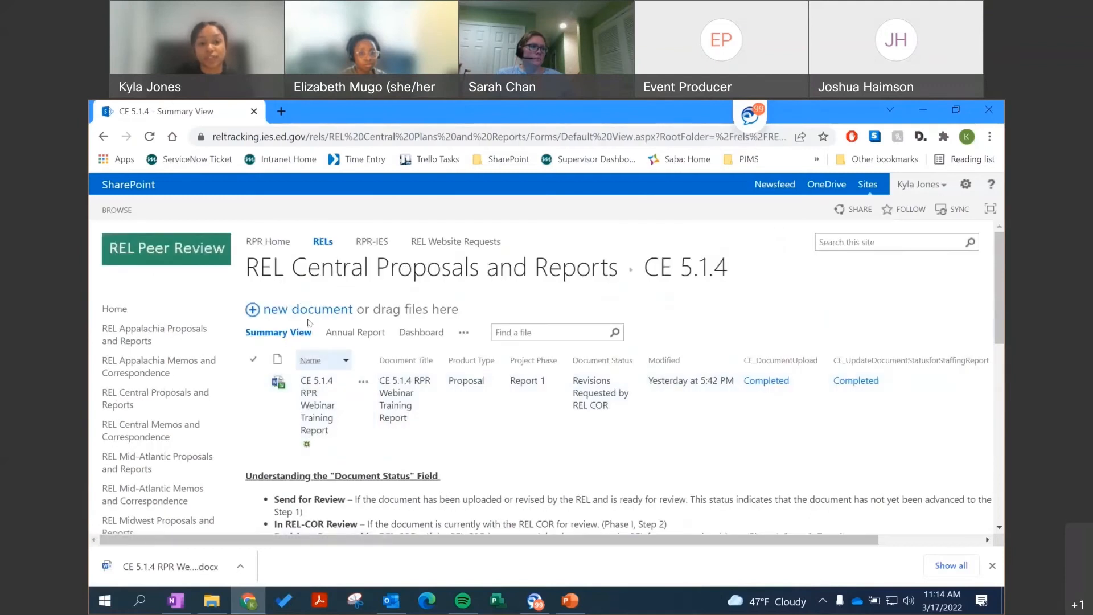
click(291, 312)
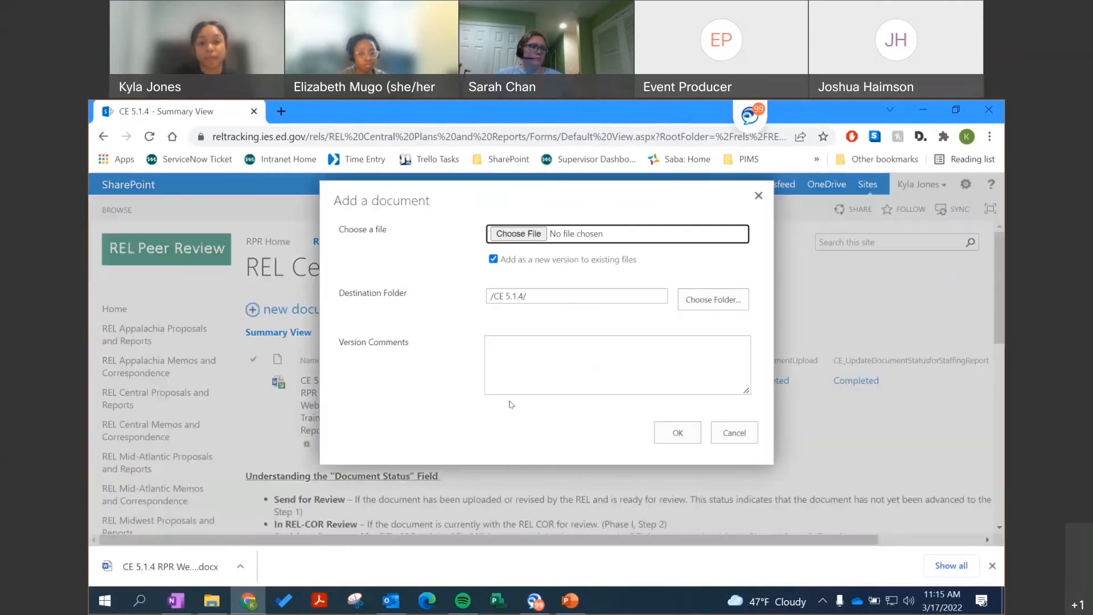
click(518, 233)
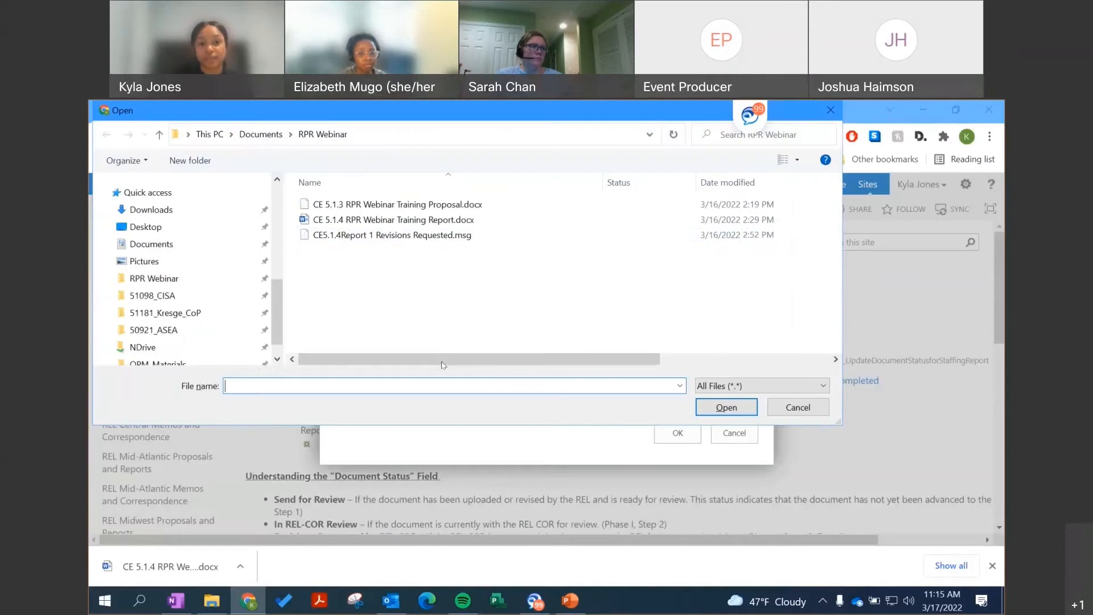
click(373, 219)
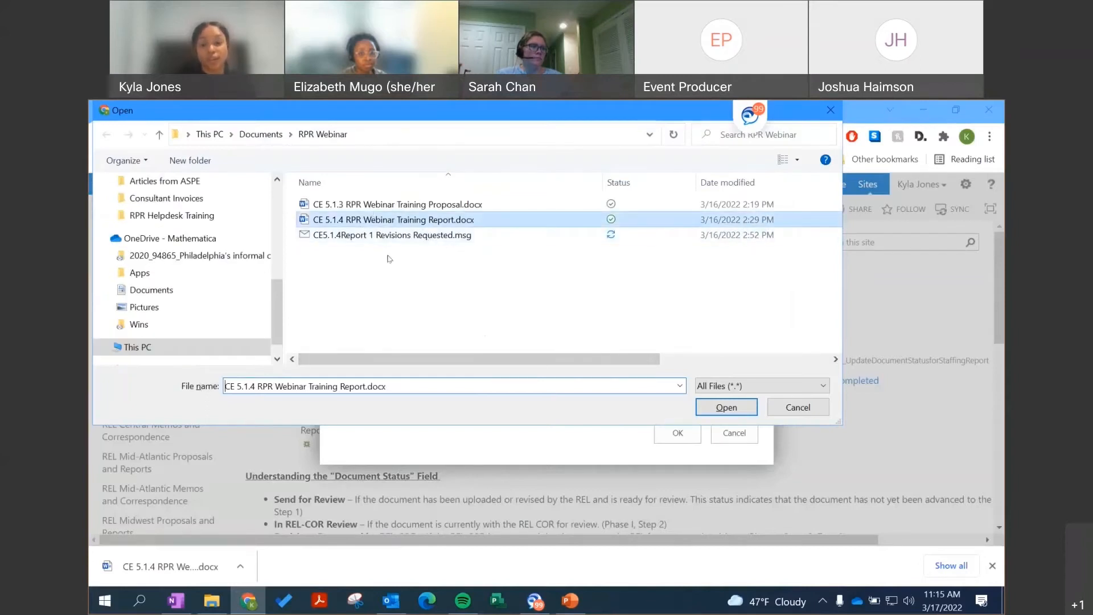
click(707, 413)
click(677, 433)
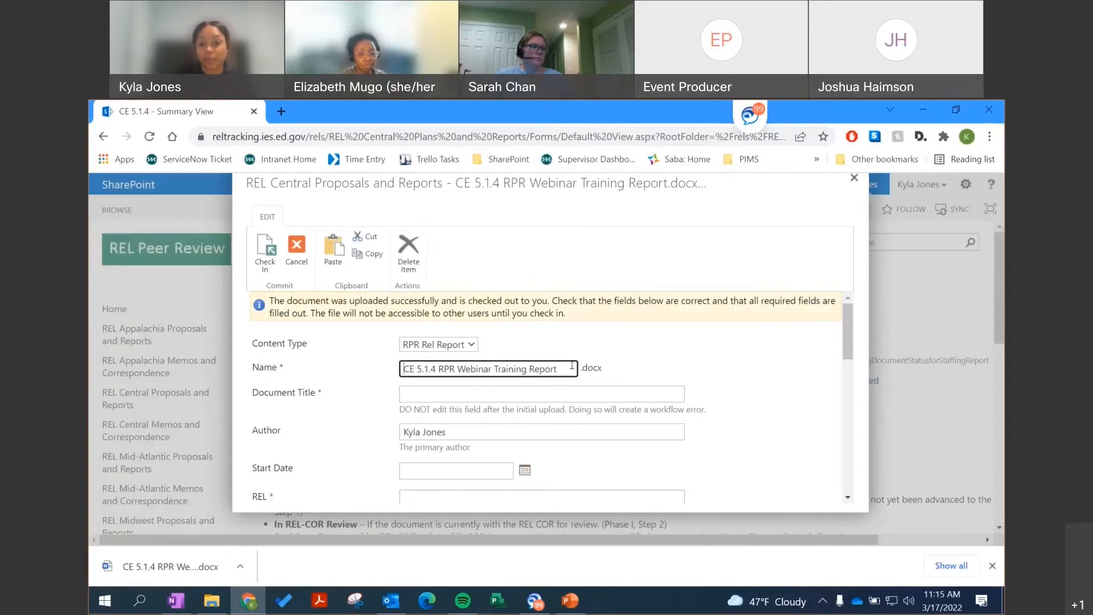
Copy the report's Name, CE 5.1.4 RPR Webinar Training Report, into the Document Title.
key(ctrl+a)
key(ctrl+c)
click(483, 394)
key(ctrl+v)
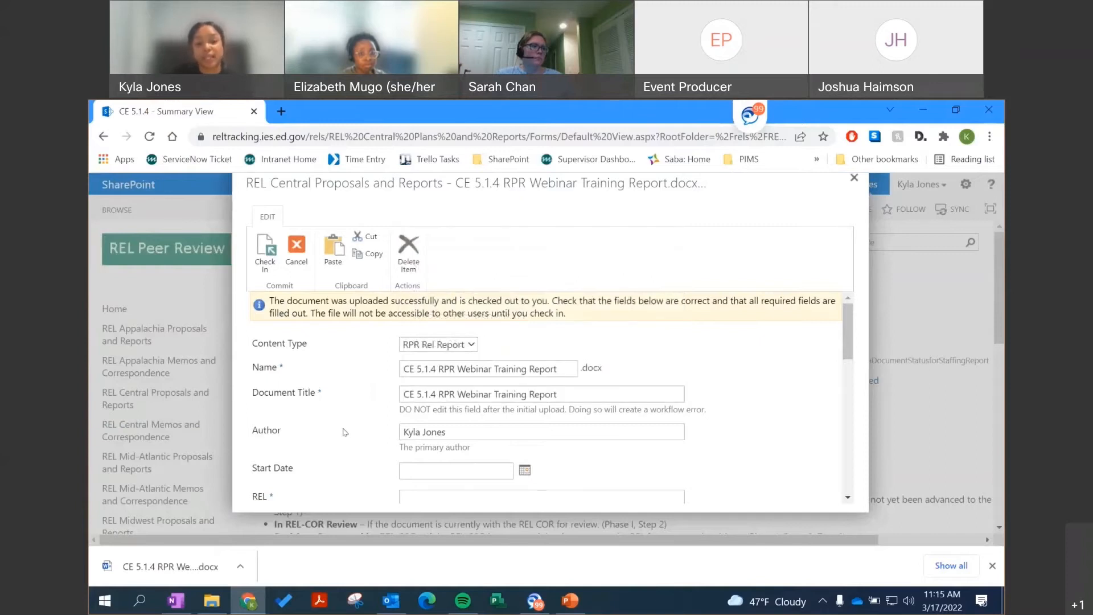
Set the report's REL to CE and its Deliverable Number to 5.1.4.
scroll(344, 432, down, 1)
click(417, 424)
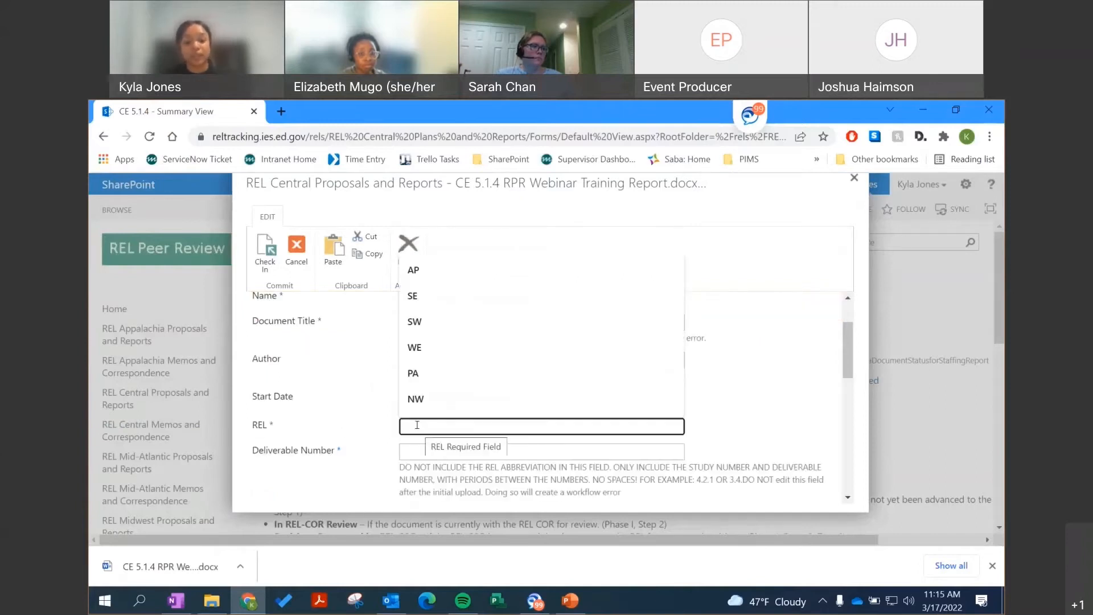
text(CR)
key(BackSpace)
text(E)
click(456, 452)
text(5)
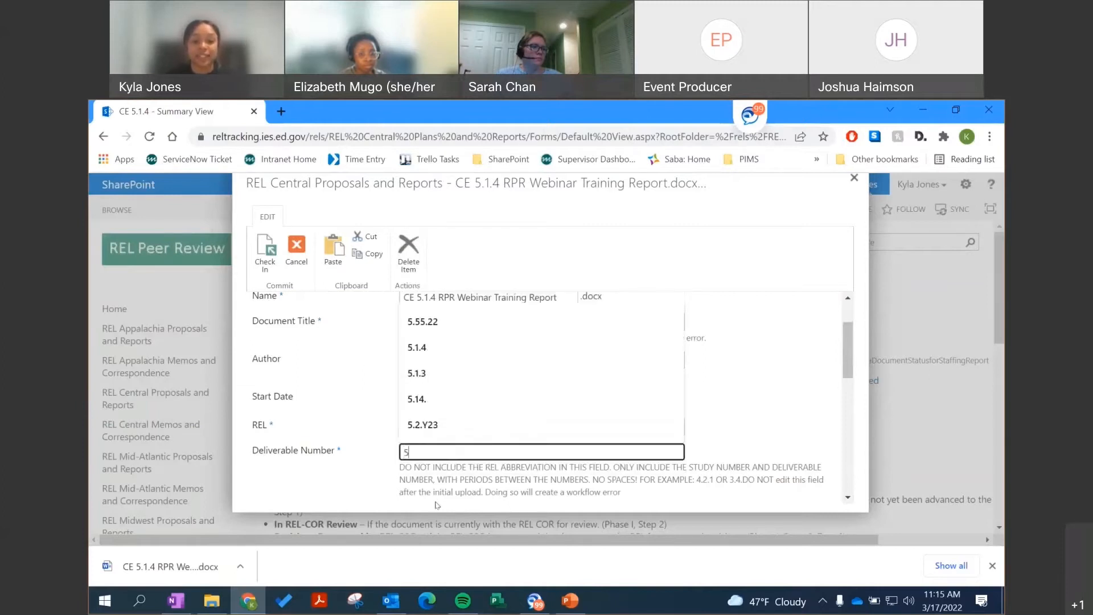
text(.1.4)
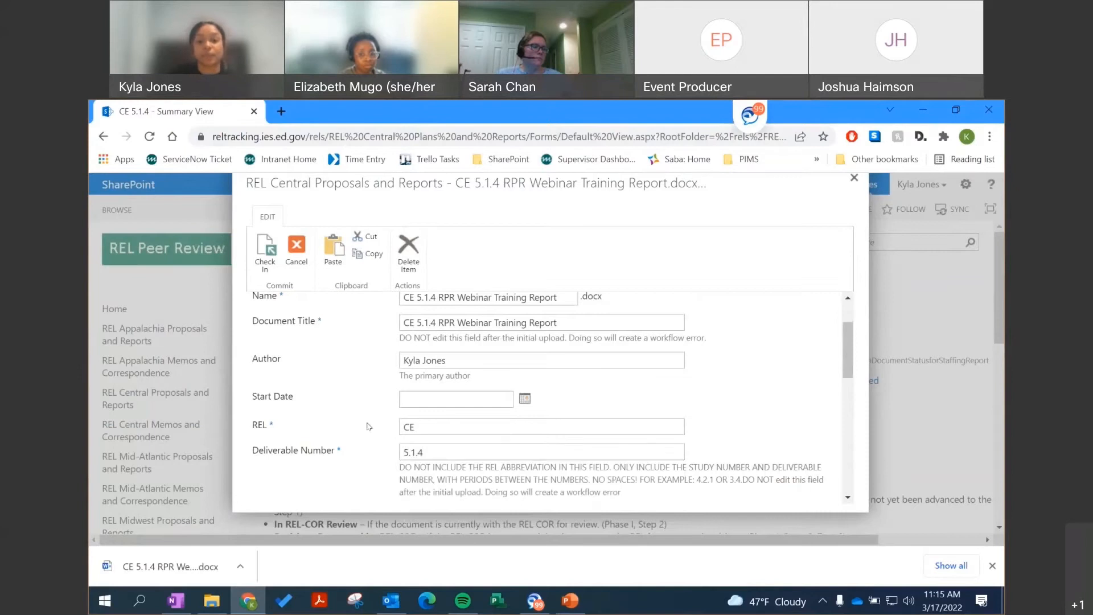
Set the Product Type to Report, the Topics to Early Warning Systems and the Method to Randomized Controlled Trial.
scroll(368, 427, down, 3)
click(439, 370)
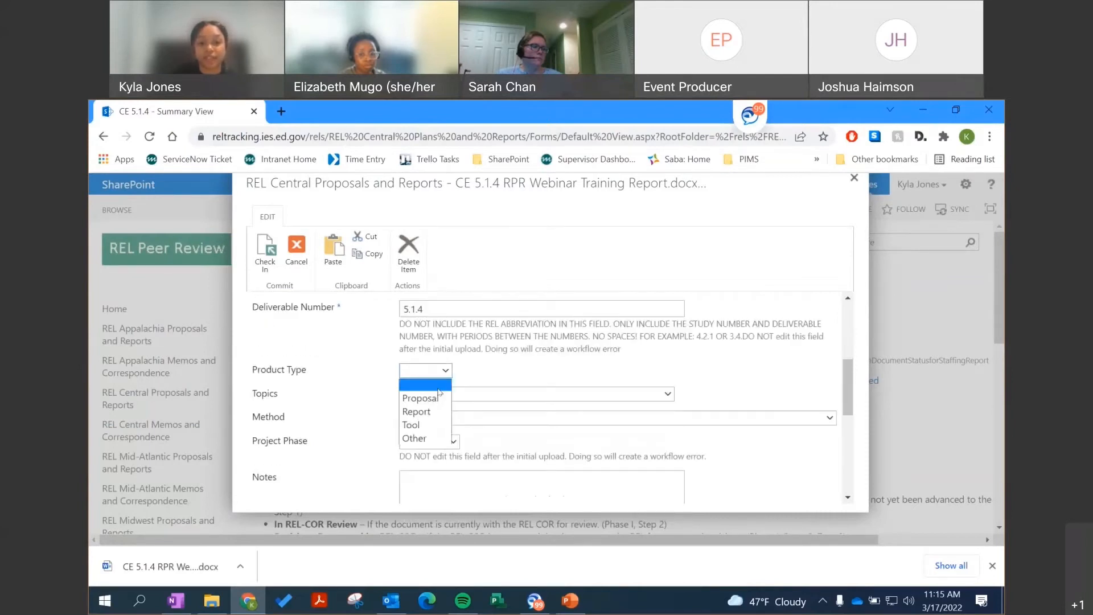
click(439, 411)
click(462, 394)
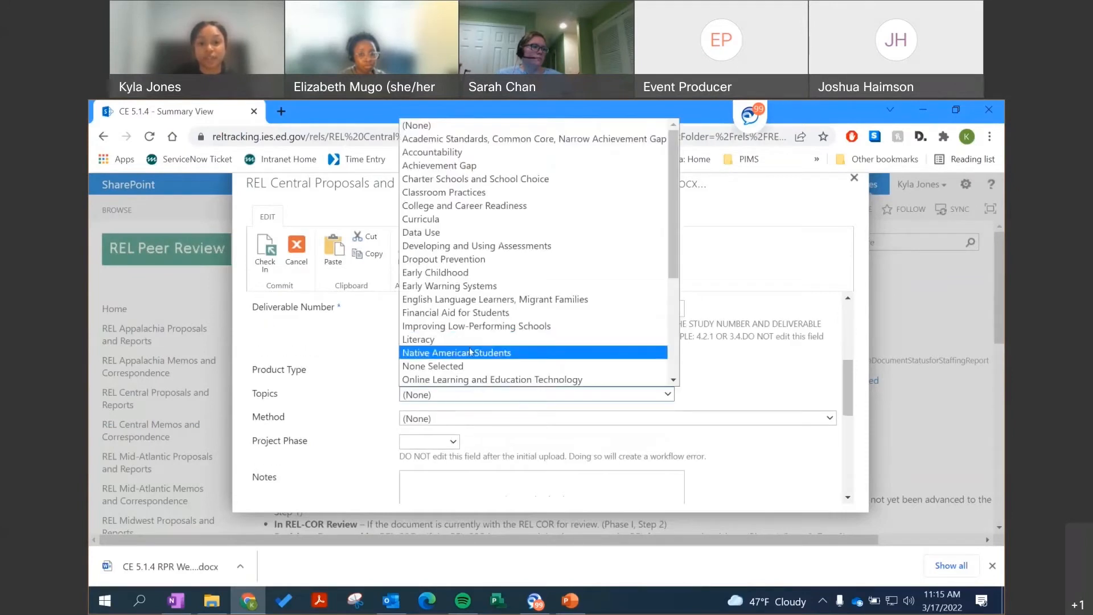
click(449, 285)
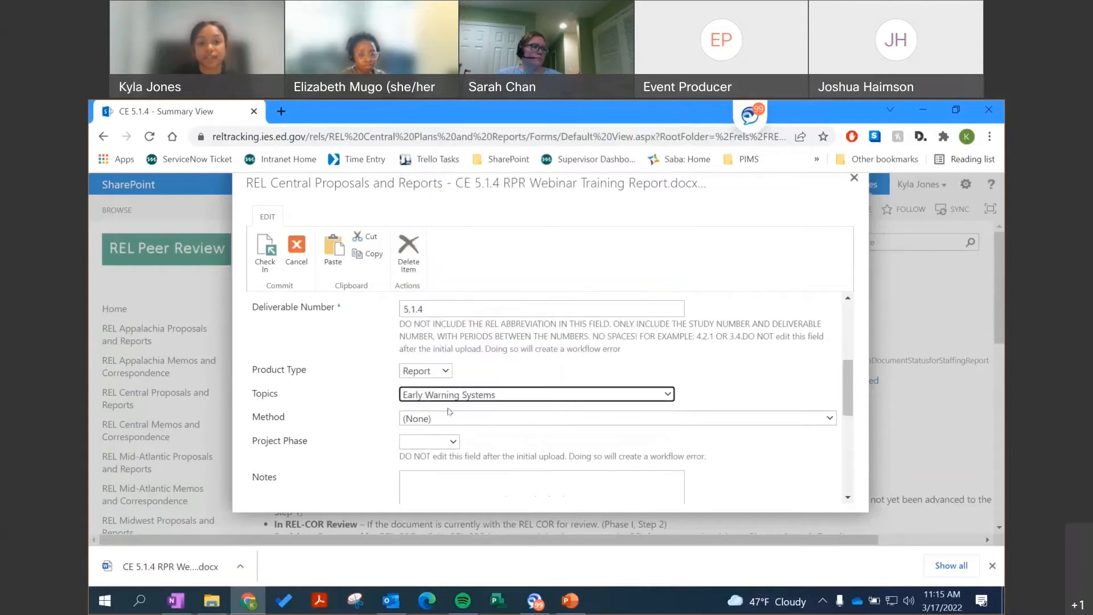
click(450, 413)
click(444, 377)
Set the Project Phase to Report 1 and the Document Status to Send for Review.
scroll(335, 423, down, 1)
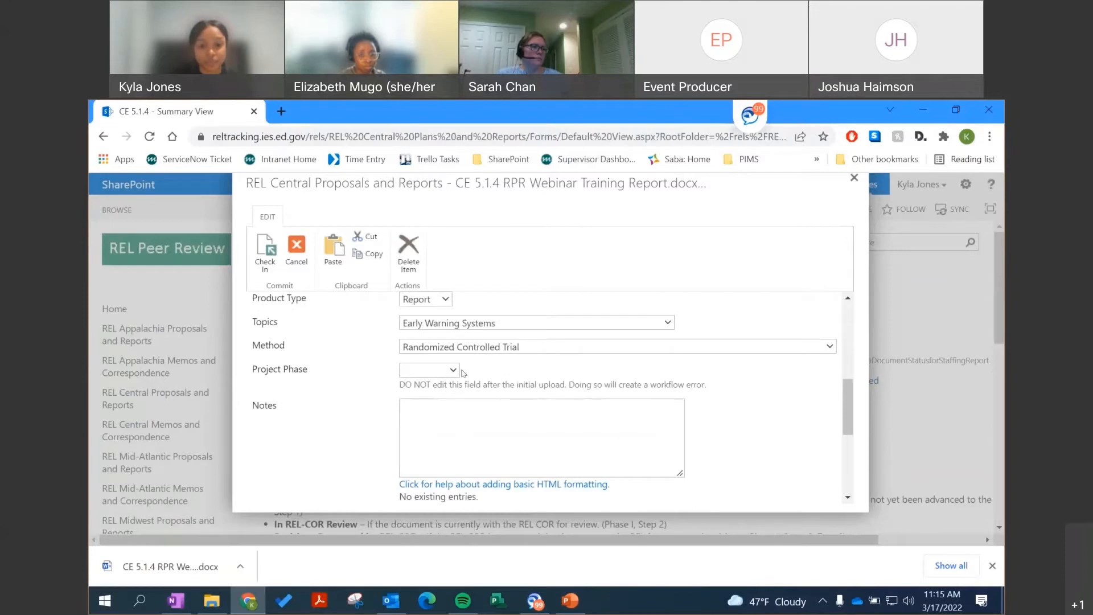
click(454, 369)
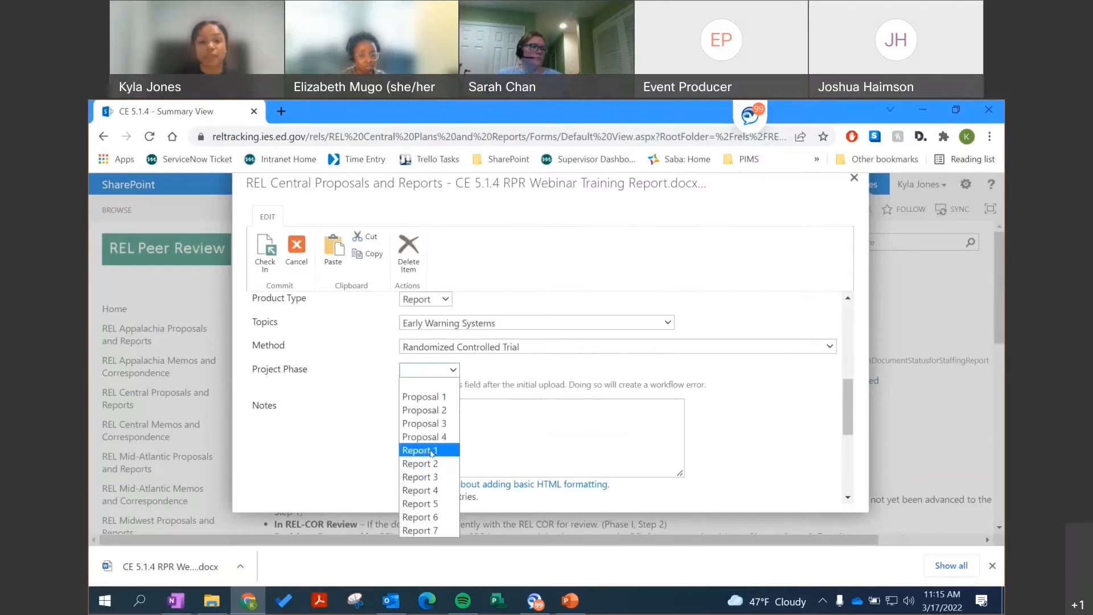
click(367, 440)
scroll(367, 437, down, 3)
scroll(367, 436, down, 3)
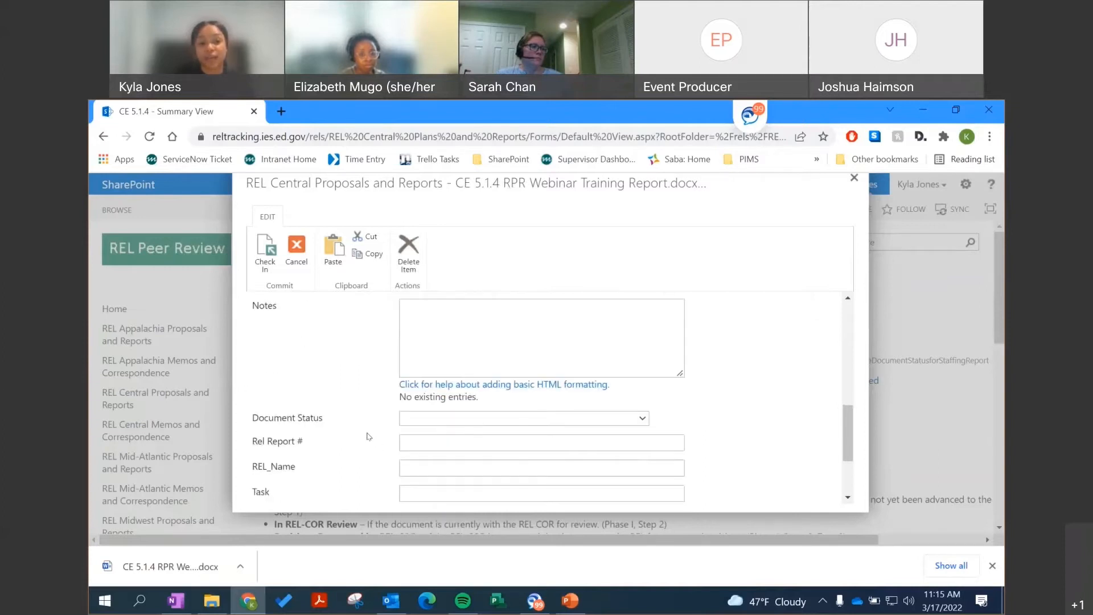
click(507, 374)
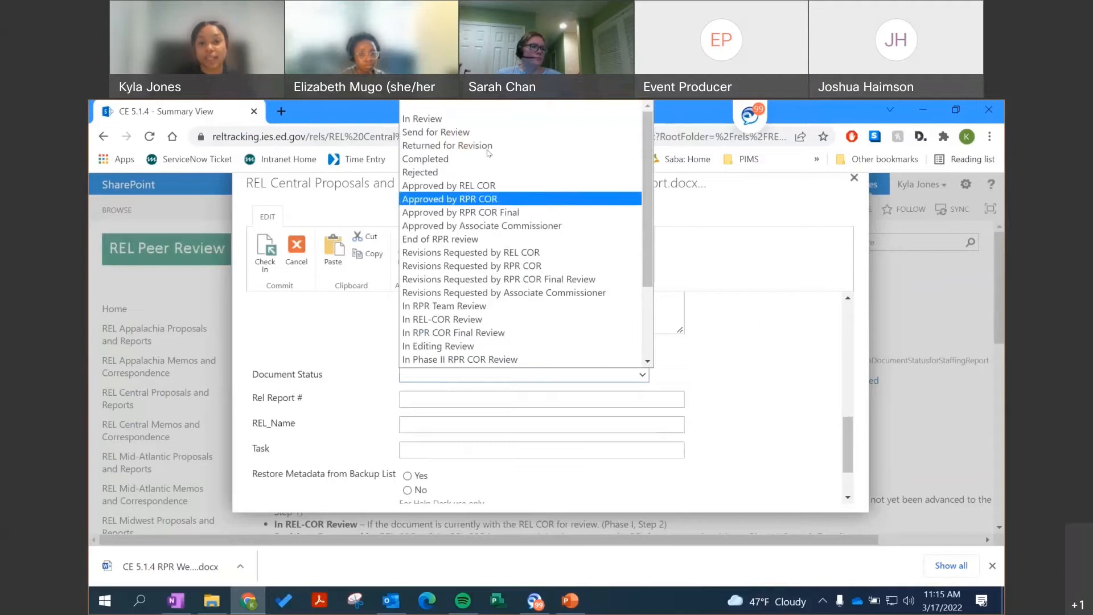
click(467, 132)
click(335, 396)
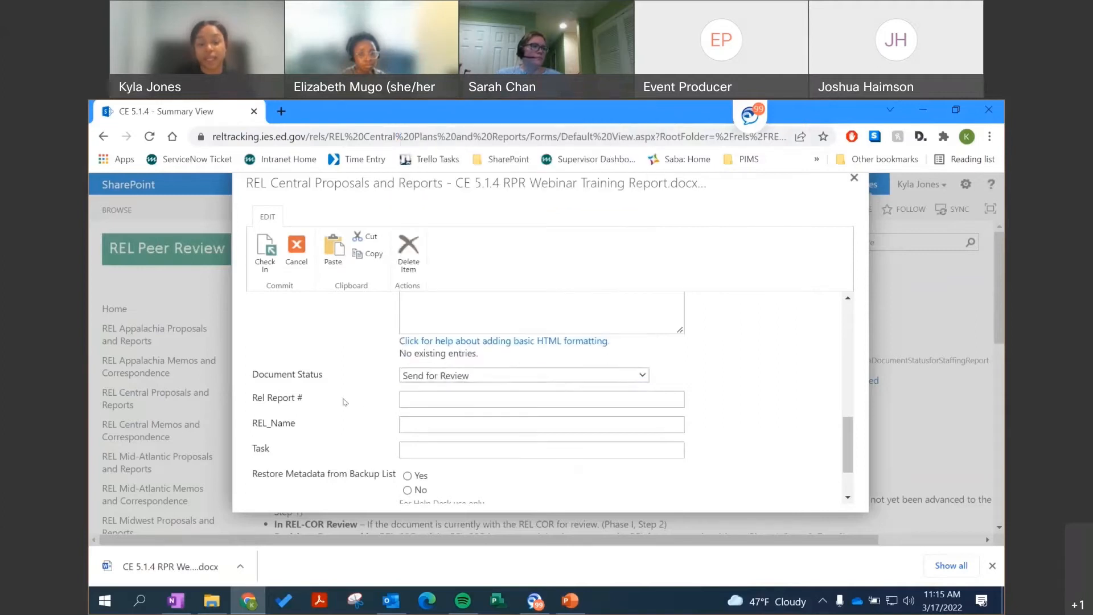
Save the CE 5.1.4 report's properties, leaving Rel Report #, REL_Name, Task and the Help Desk option blank.
scroll(335, 396, down, 3)
scroll(556, 437, up, 3)
scroll(558, 447, down, 3)
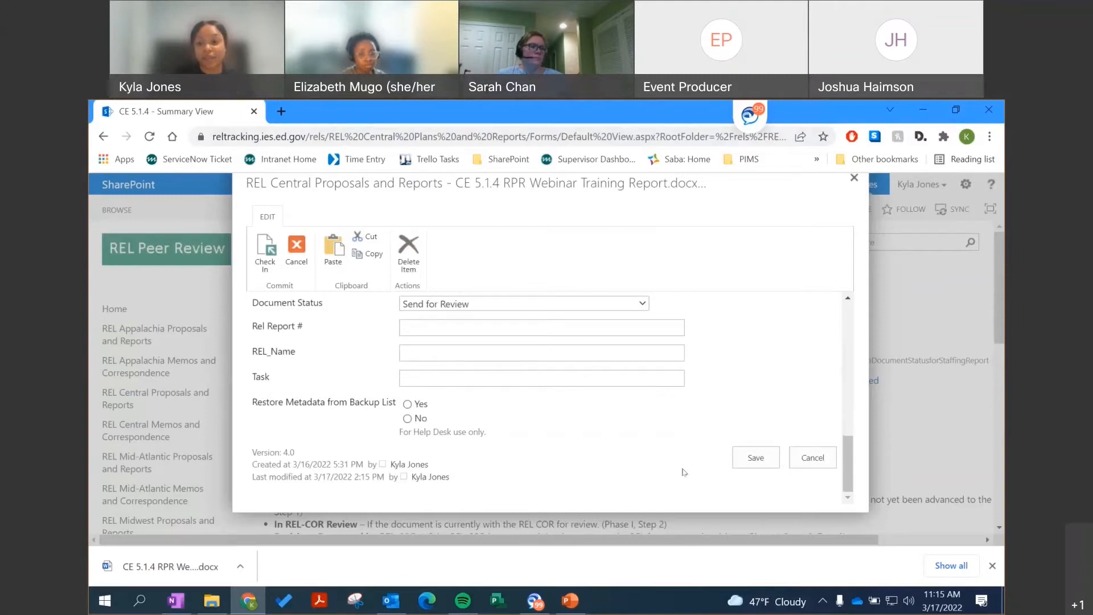
click(758, 459)
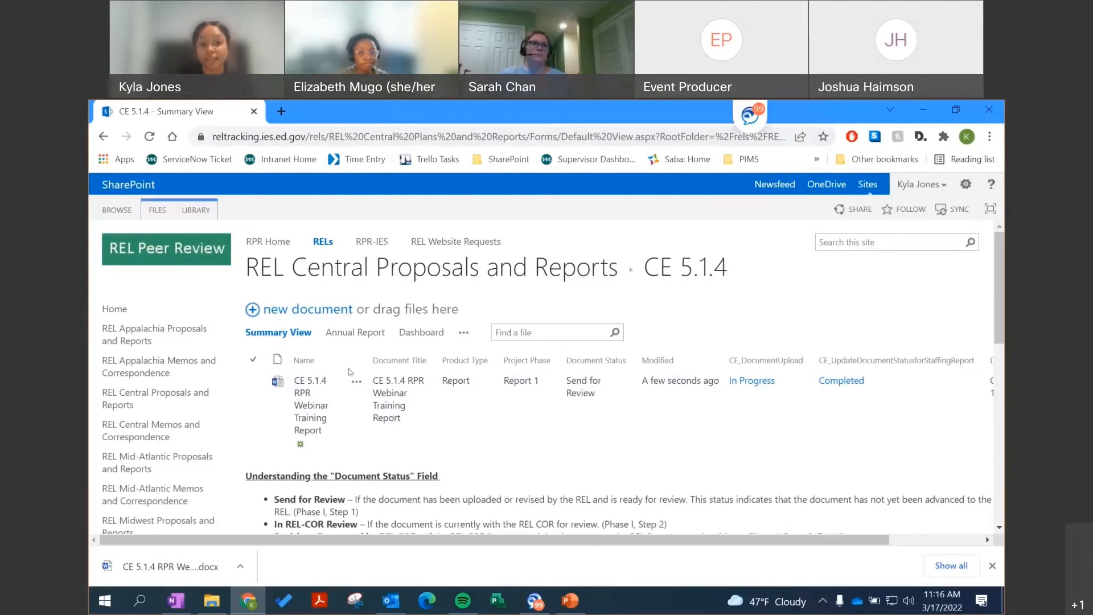
click(271, 374)
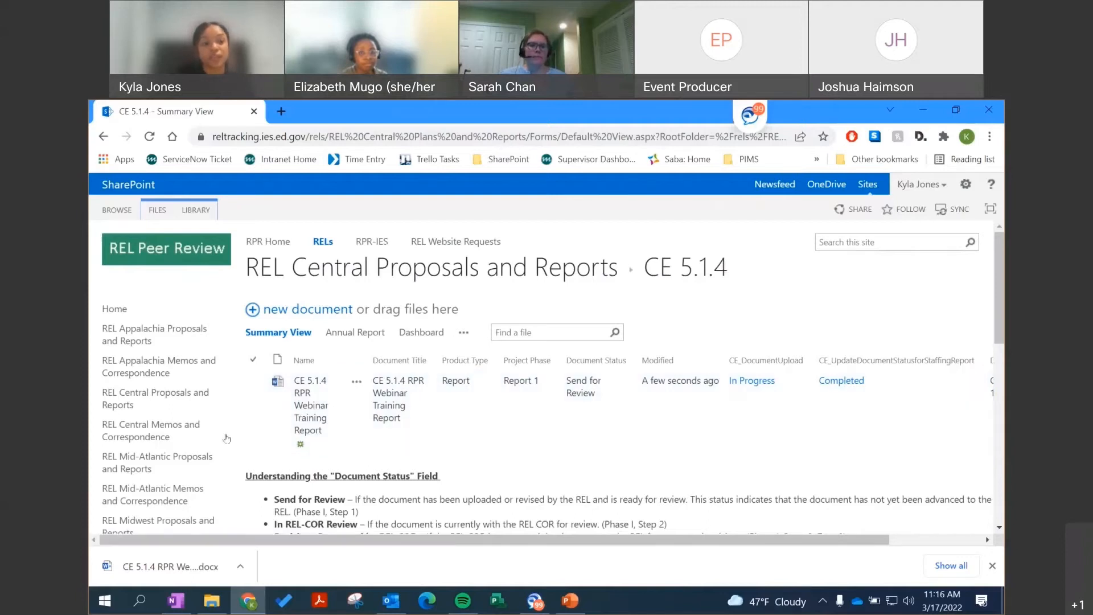
View the REL Central Memos and Correspondence library, and switch to the PowerPoint slide show's Phase II: Supporting Materials slide.
click(149, 427)
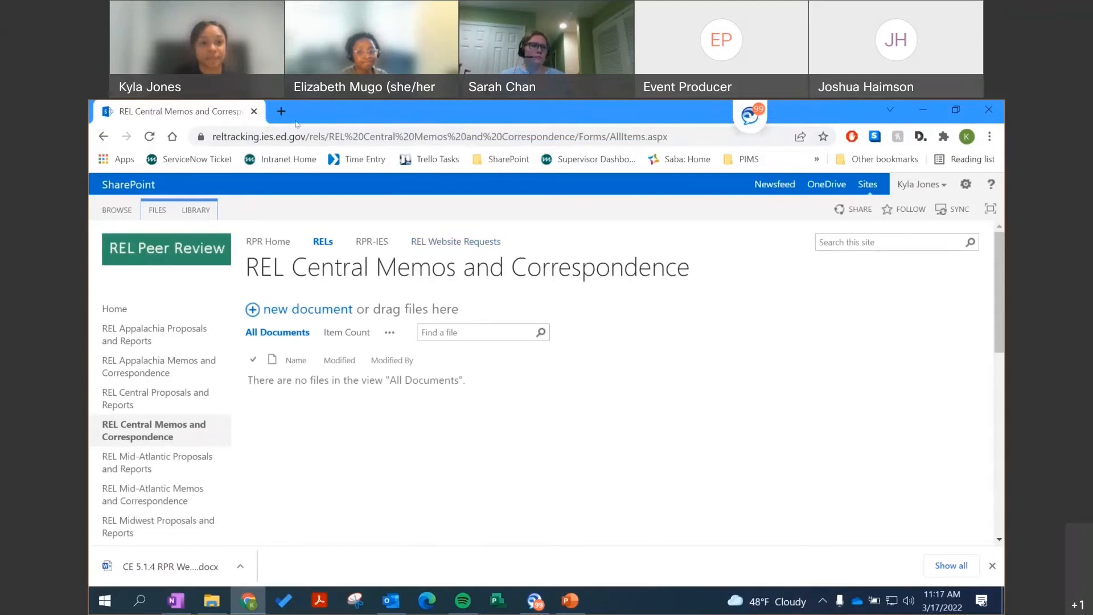
key(alt+Tab)
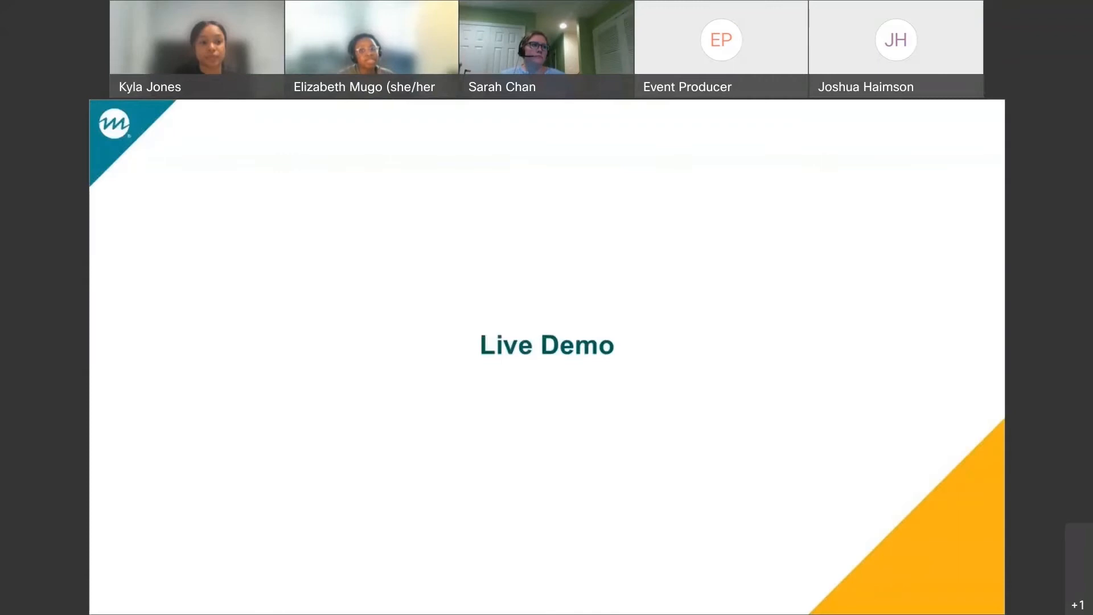
key(Right)
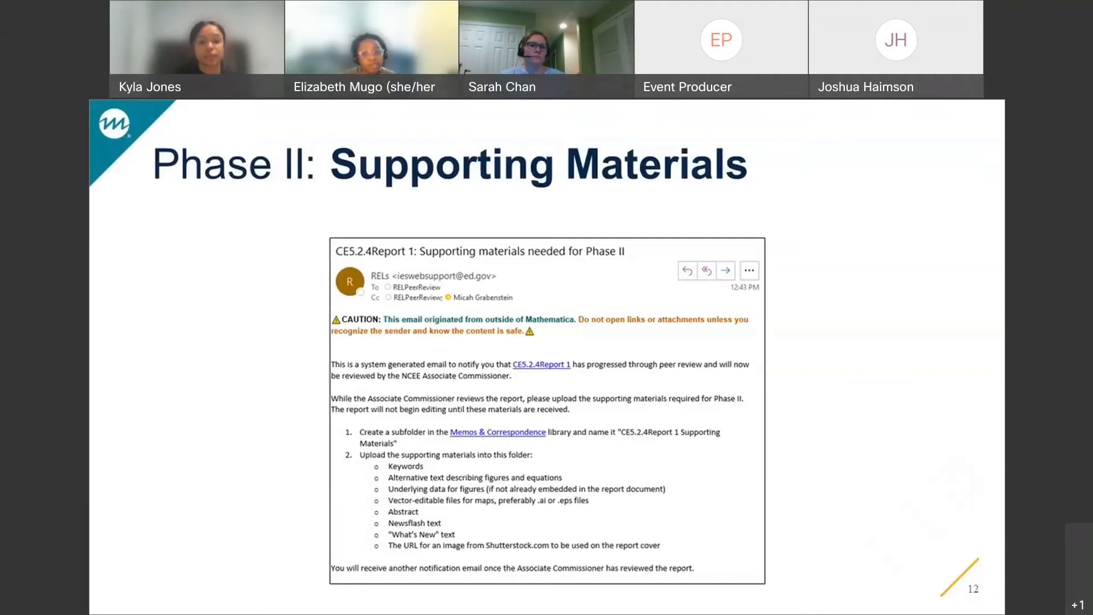